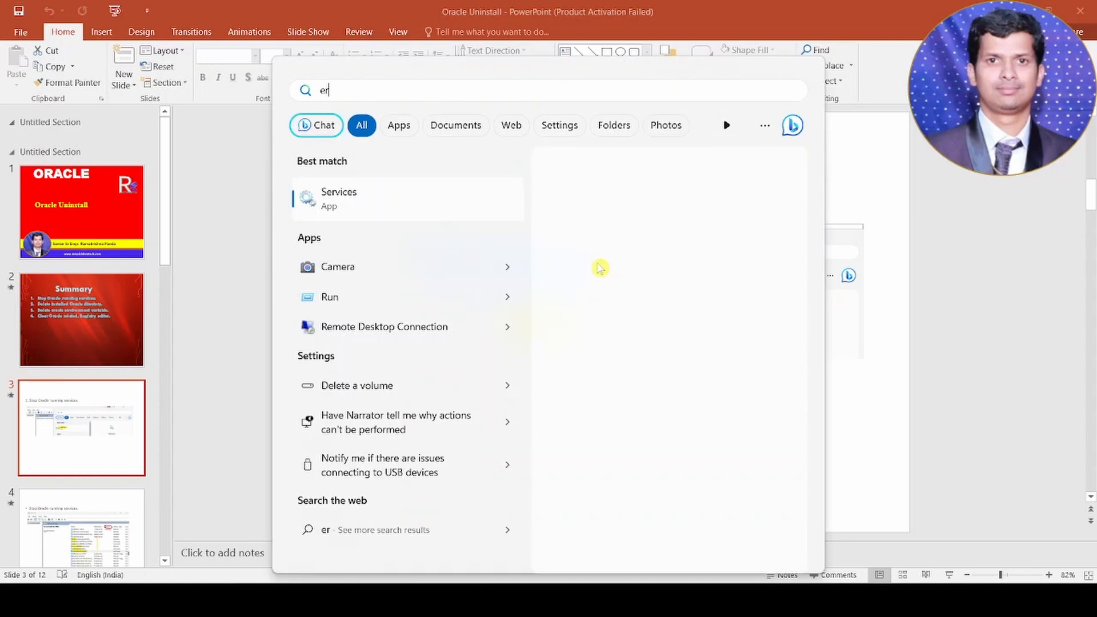
key(BackSpace)
key(BackSpace)
text(ser)
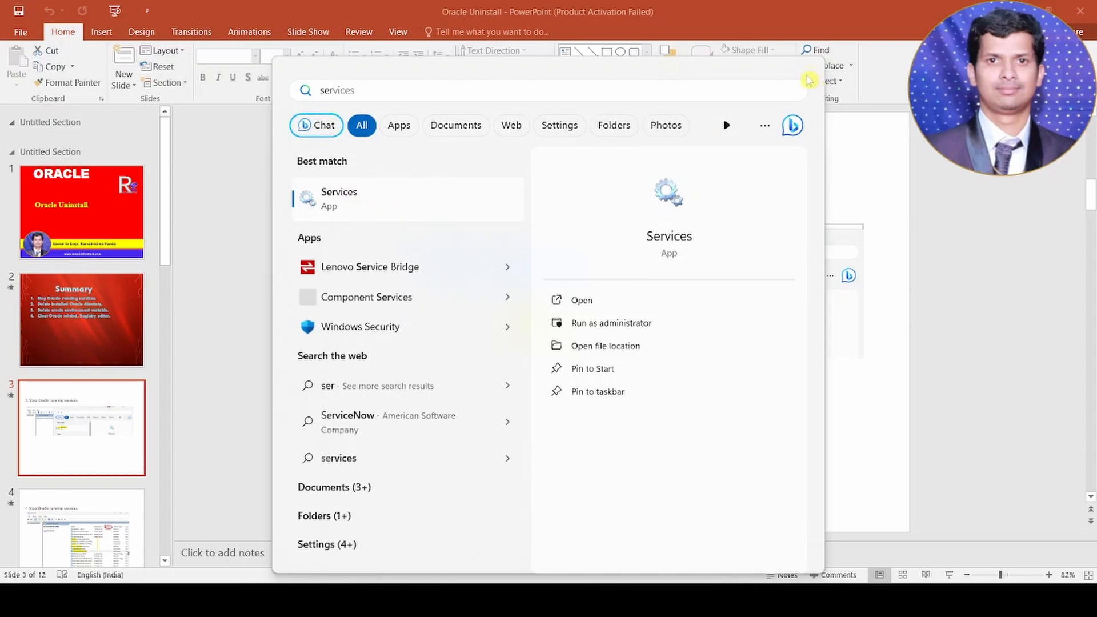
click(252, 255)
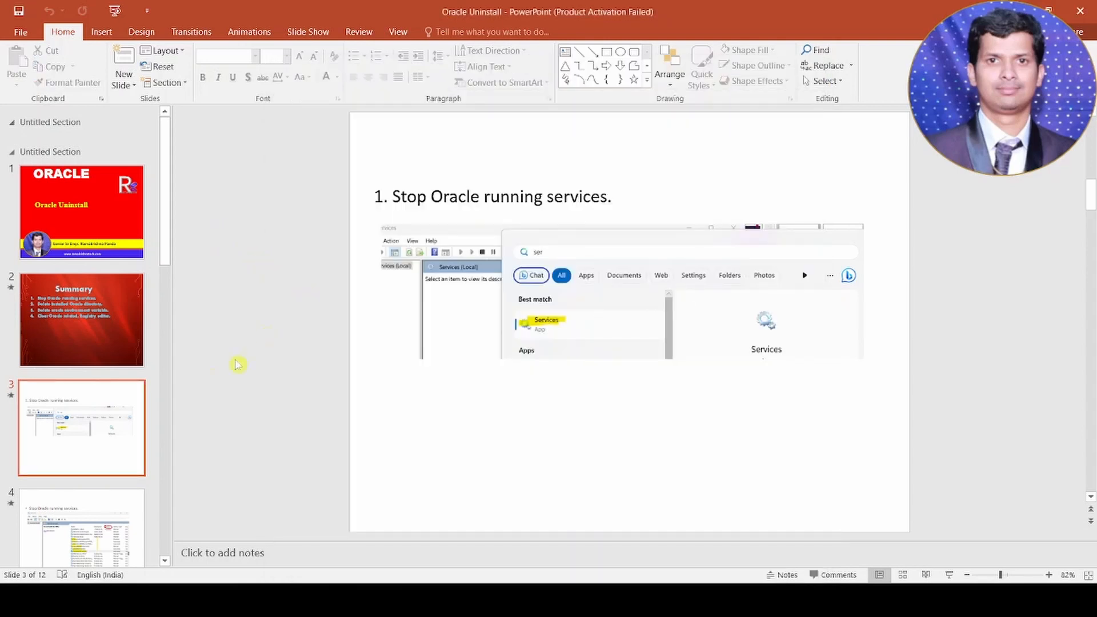
click(32, 445)
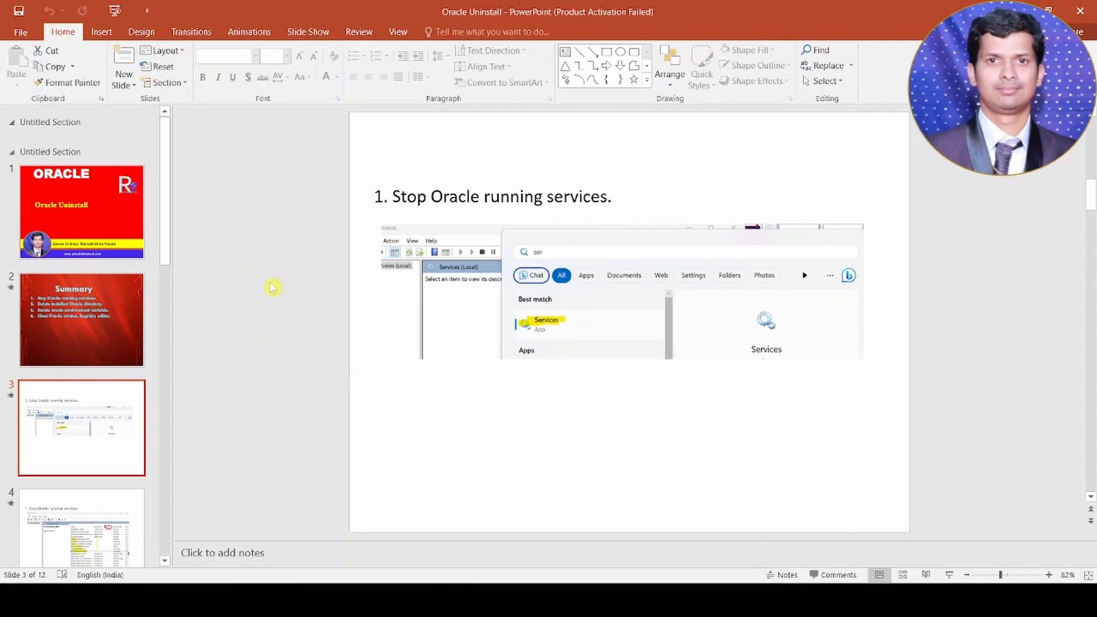
Step: Search Windows for "ser" and open the Services app
key(super)
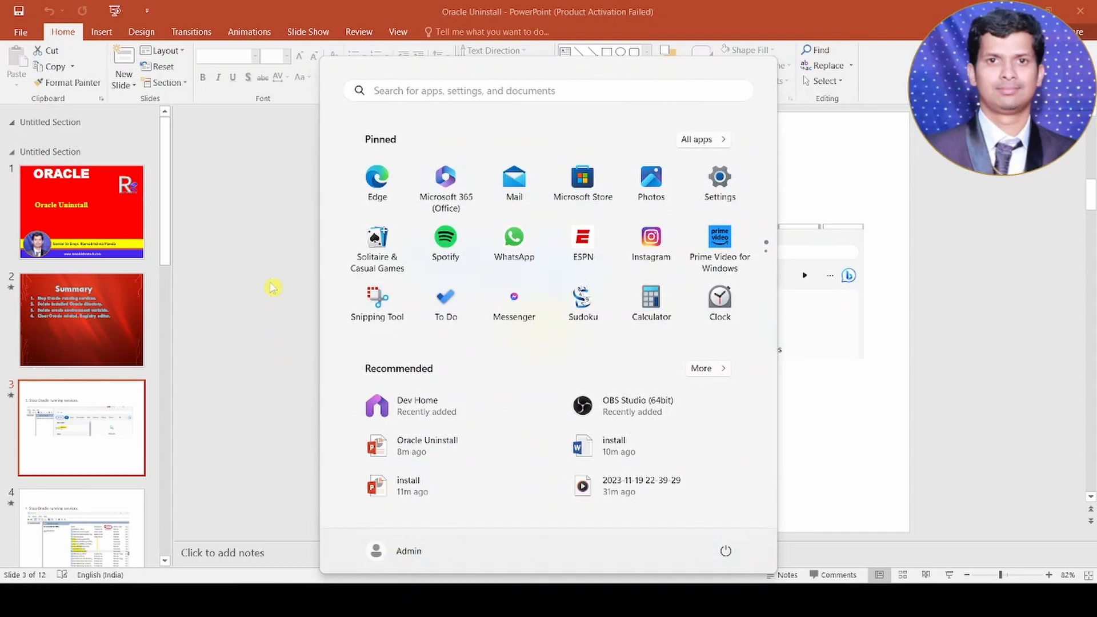
text(ser)
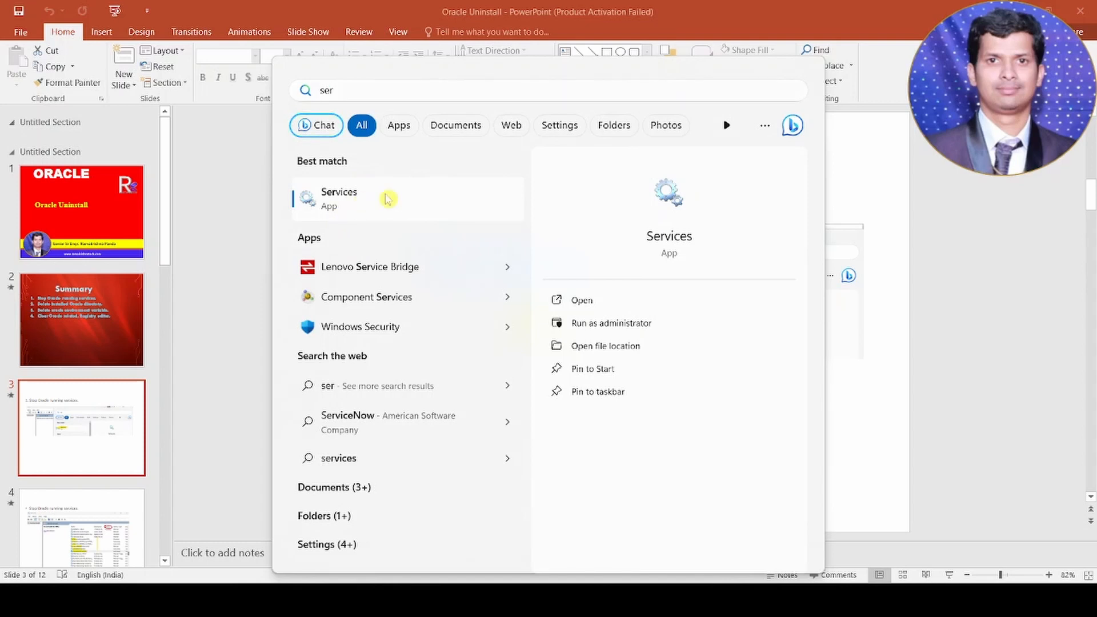
click(387, 198)
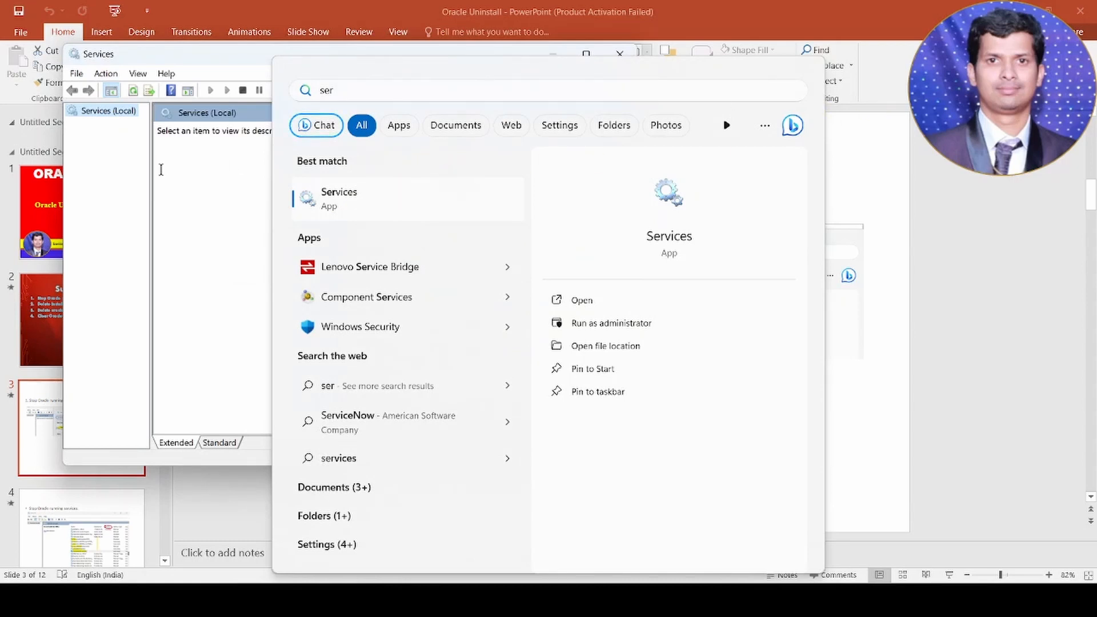
click(181, 172)
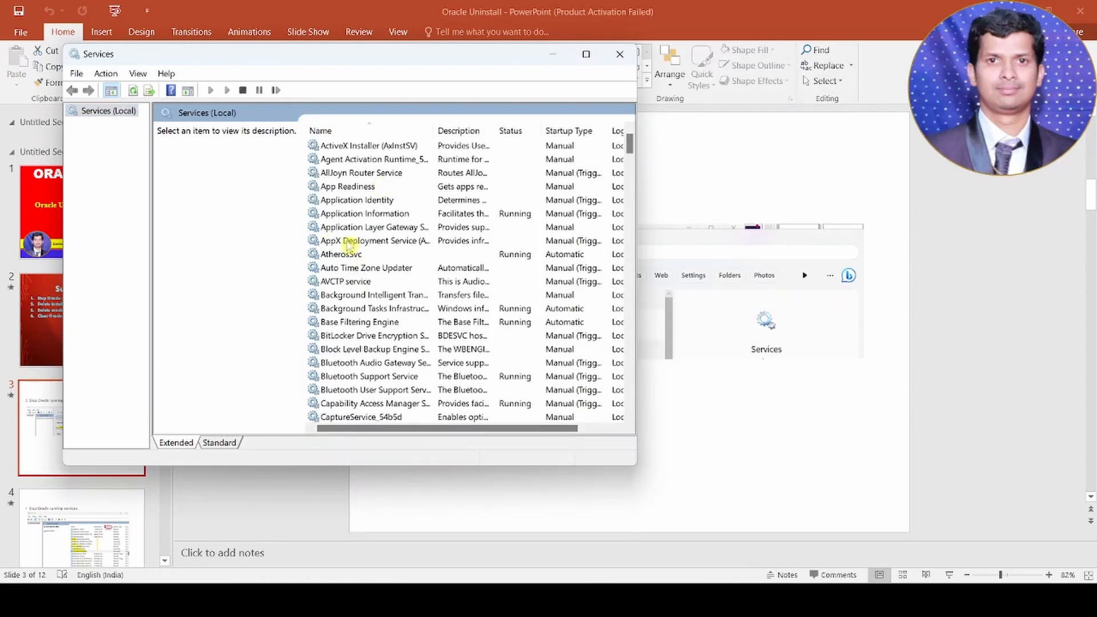
Step: Examine the status of the Oracle services in the list, including the job scheduler, recovery, listener and ORCL services, and compare with Network Connection Broker
click(364, 227)
key(o)
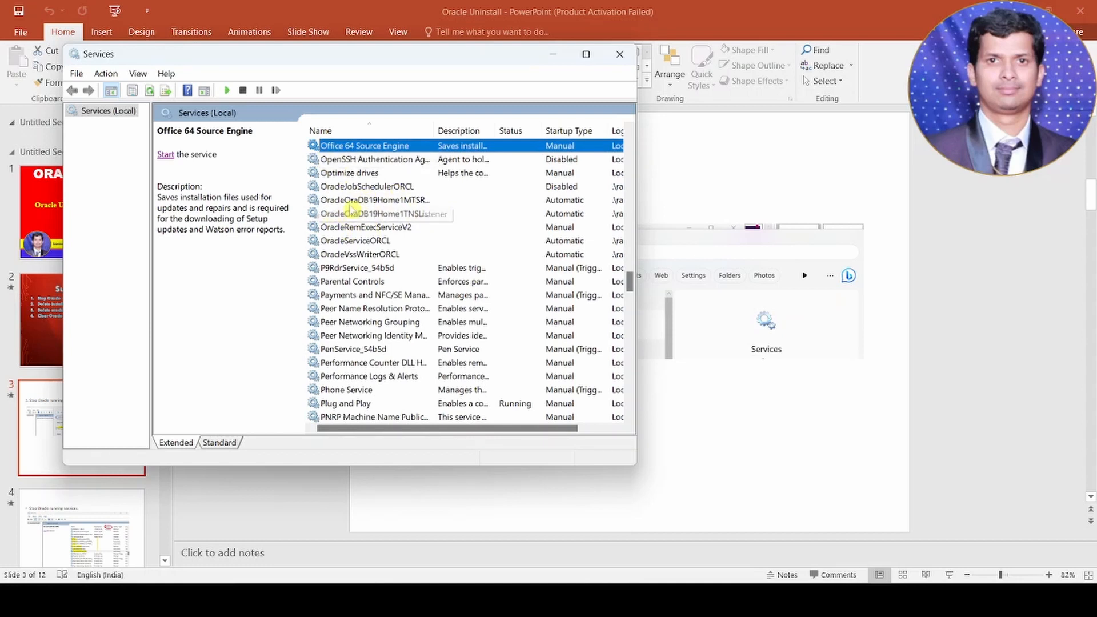
click(337, 189)
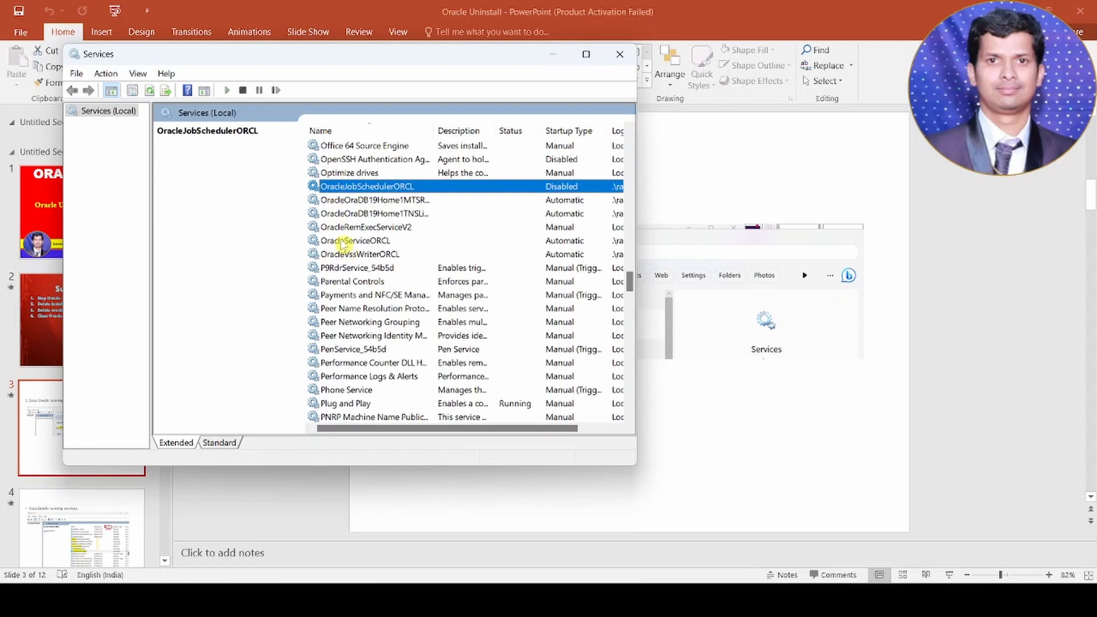
click(340, 239)
click(341, 227)
click(339, 213)
click(338, 200)
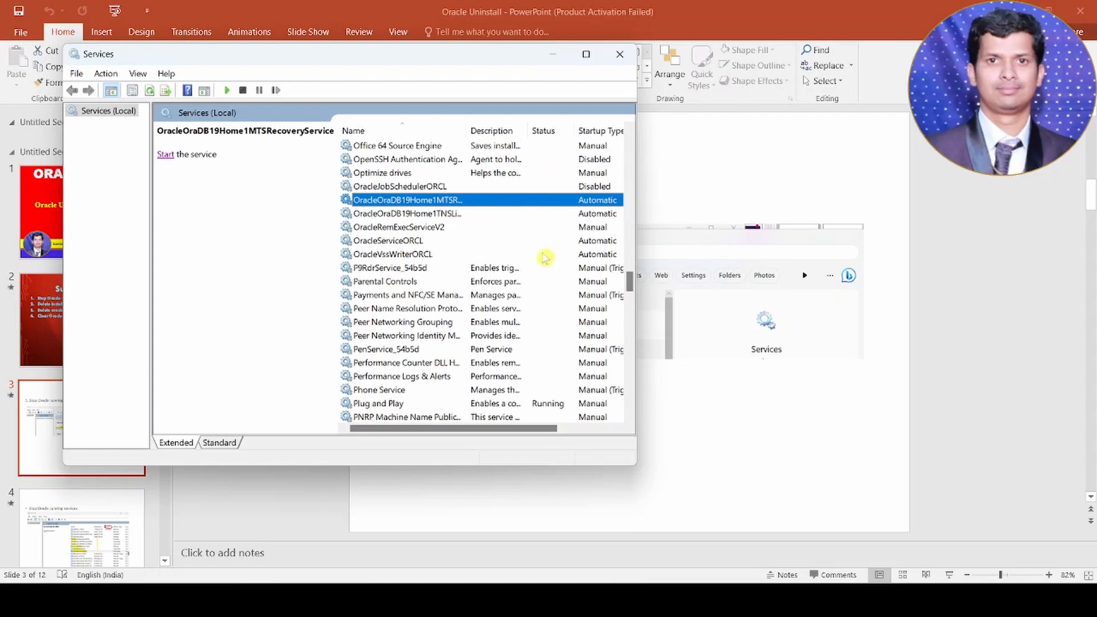
scroll(407, 309, up, 6)
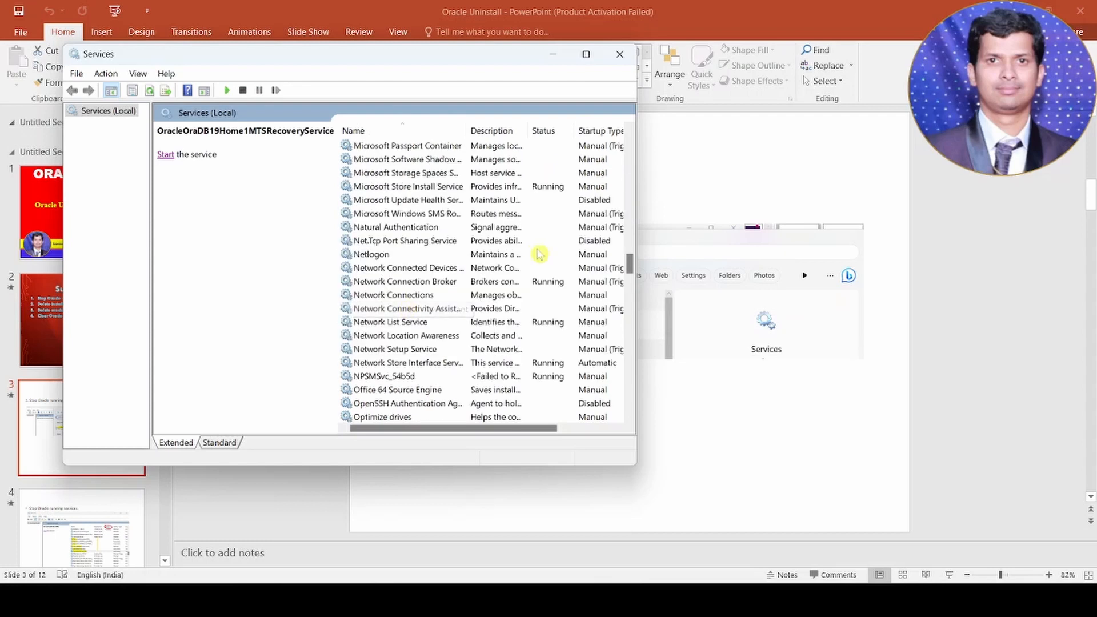
click(403, 283)
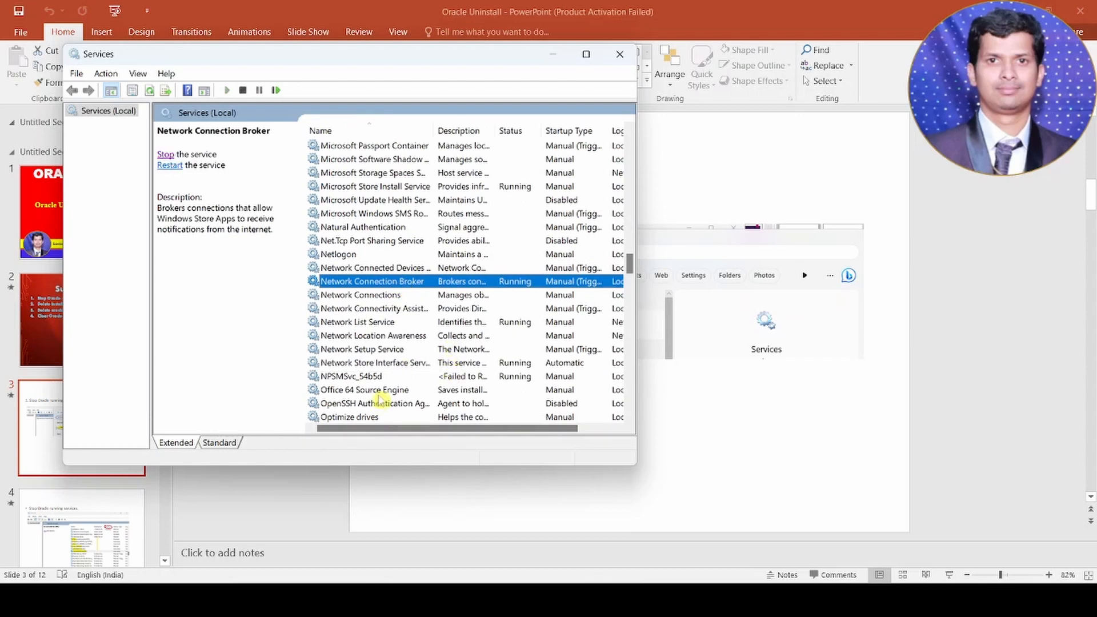
scroll(382, 394, down, 6)
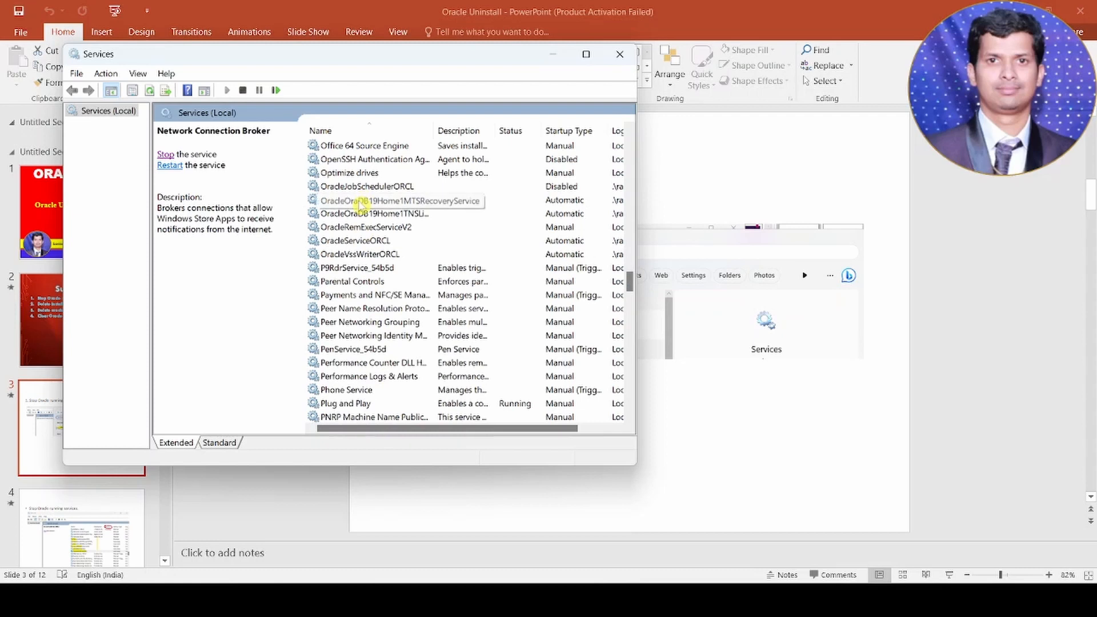
click(364, 200)
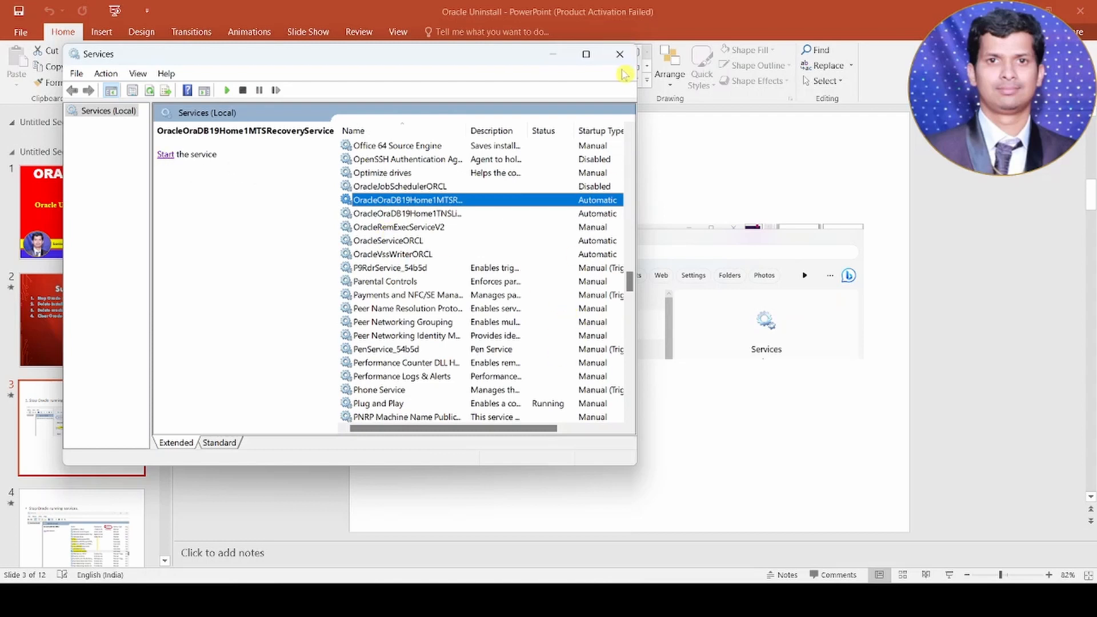
Step: Switch back to the PowerPoint presentation and view slide 4 on stopping Oracle services, followed by slide 5 on deleting the installed Oracle directory
click(50, 457)
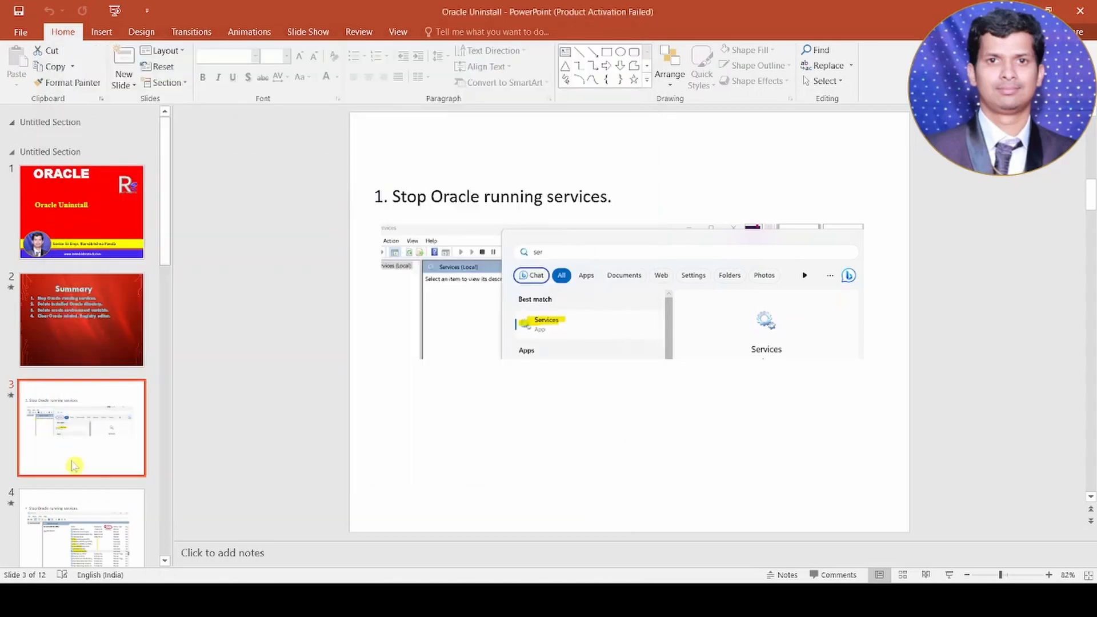
scroll(77, 465, down, 5)
scroll(77, 465, up, 10)
key(Down)
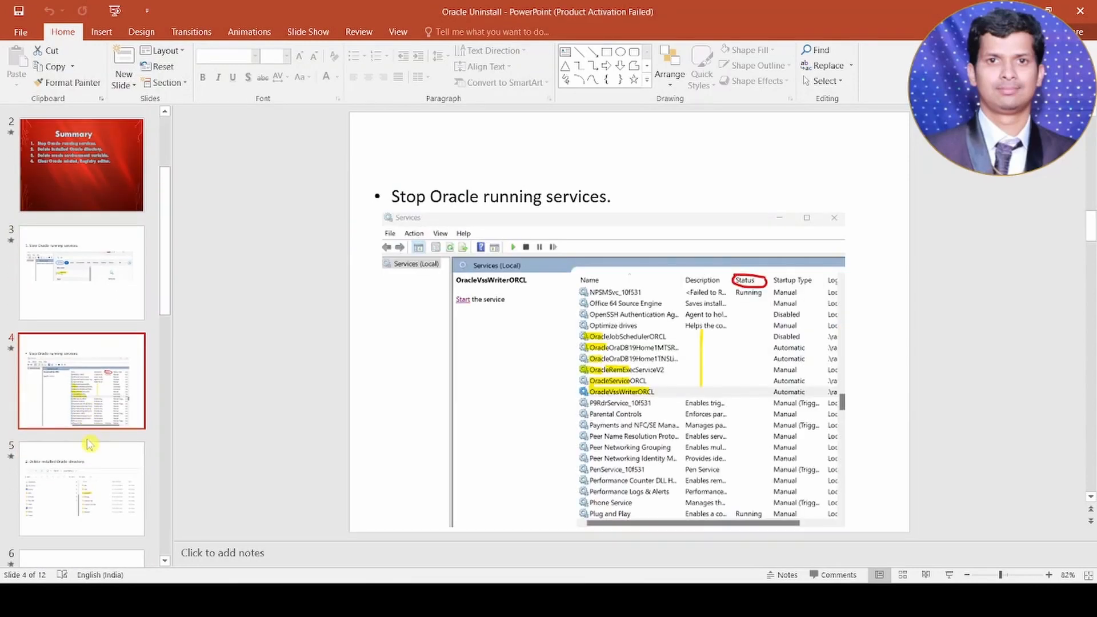
click(89, 444)
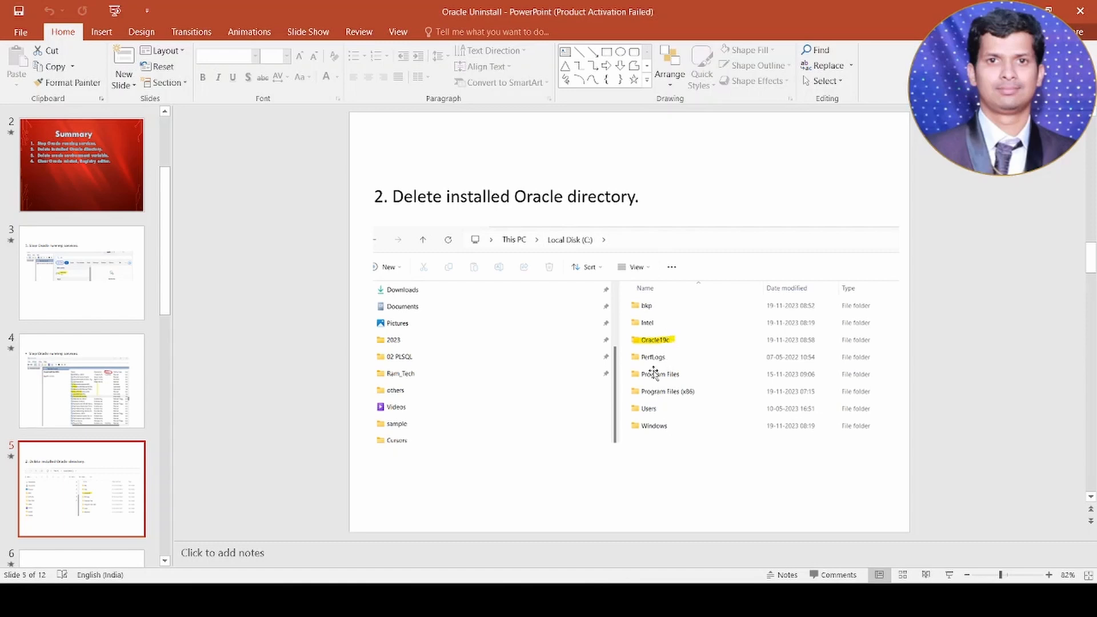
Step: Open a maximized File Explorer window and go to Local Disk (C:)
key(super+e)
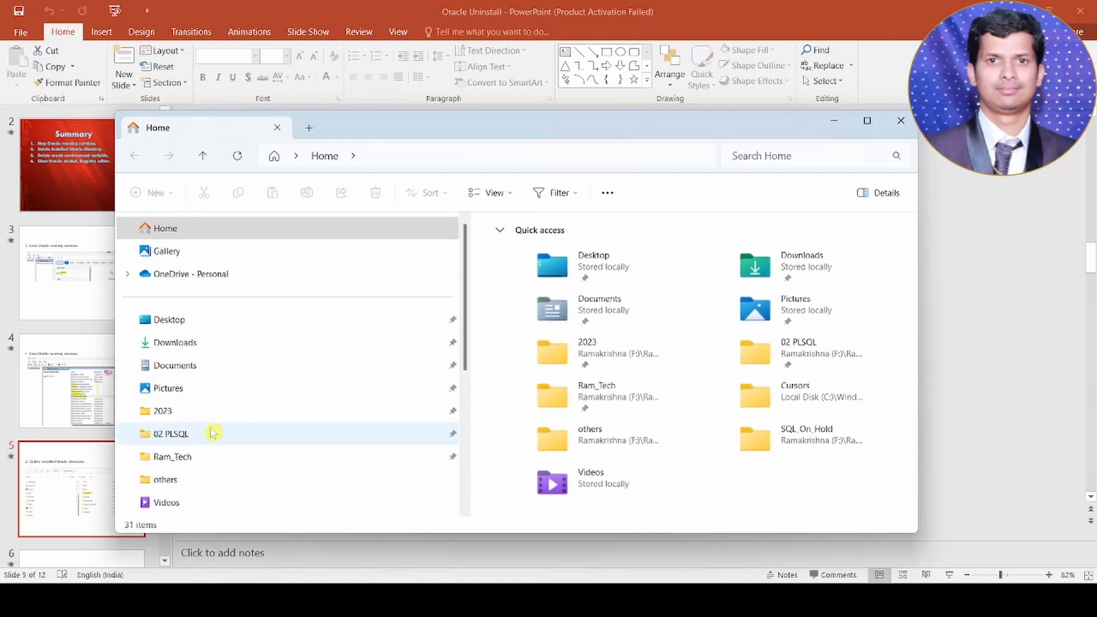
click(867, 120)
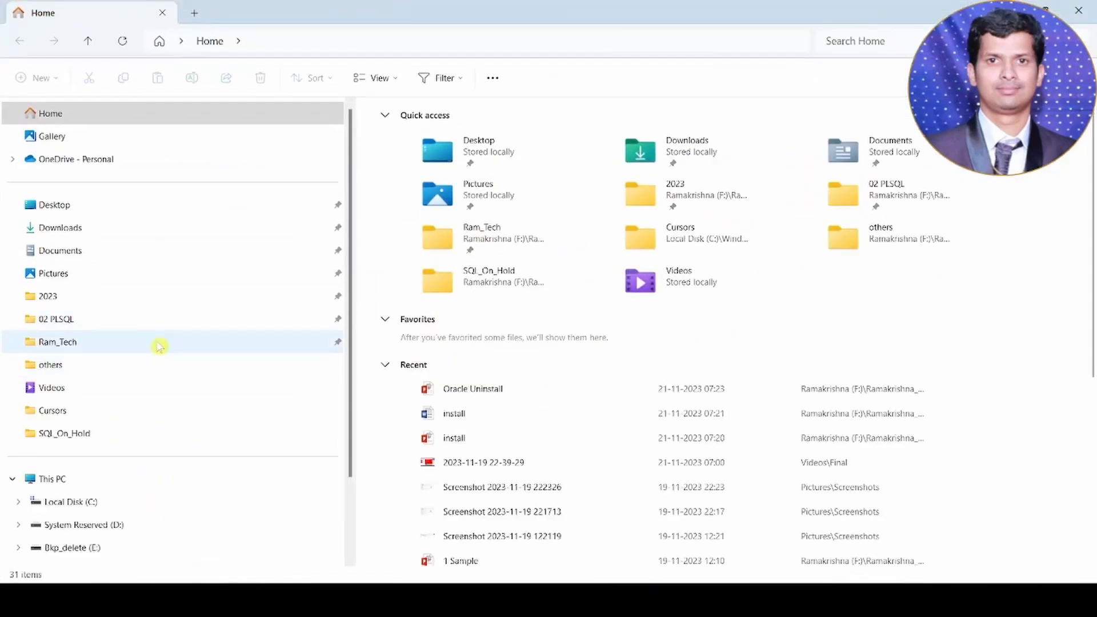
click(83, 509)
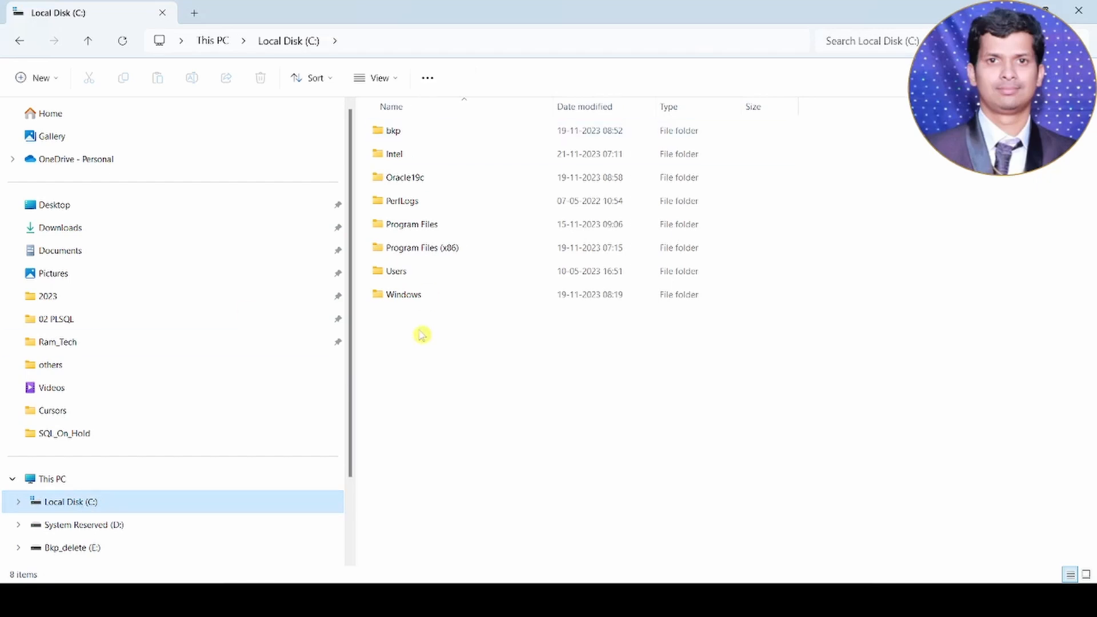
Step: Delete the Oracle19c folder from Local Disk (C:)
click(402, 182)
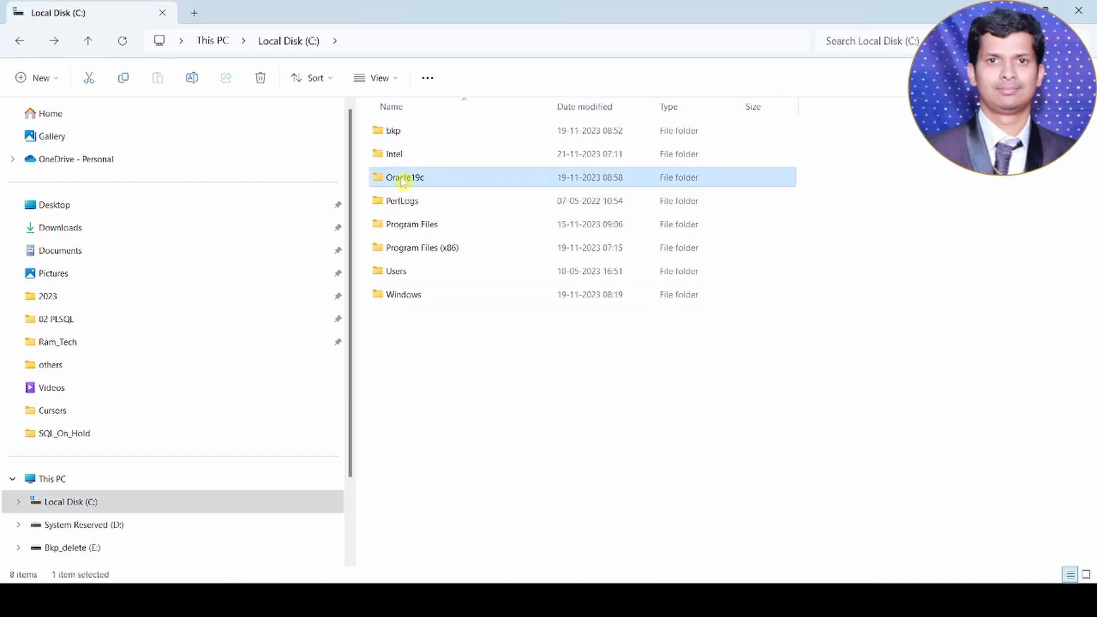
right_click(402, 182)
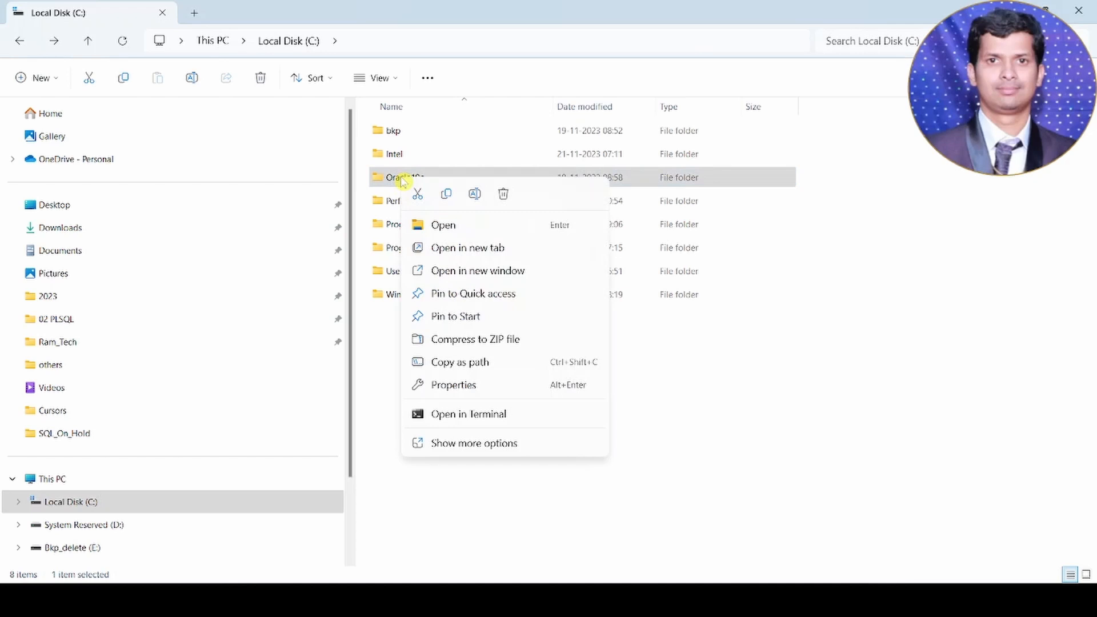
click(478, 448)
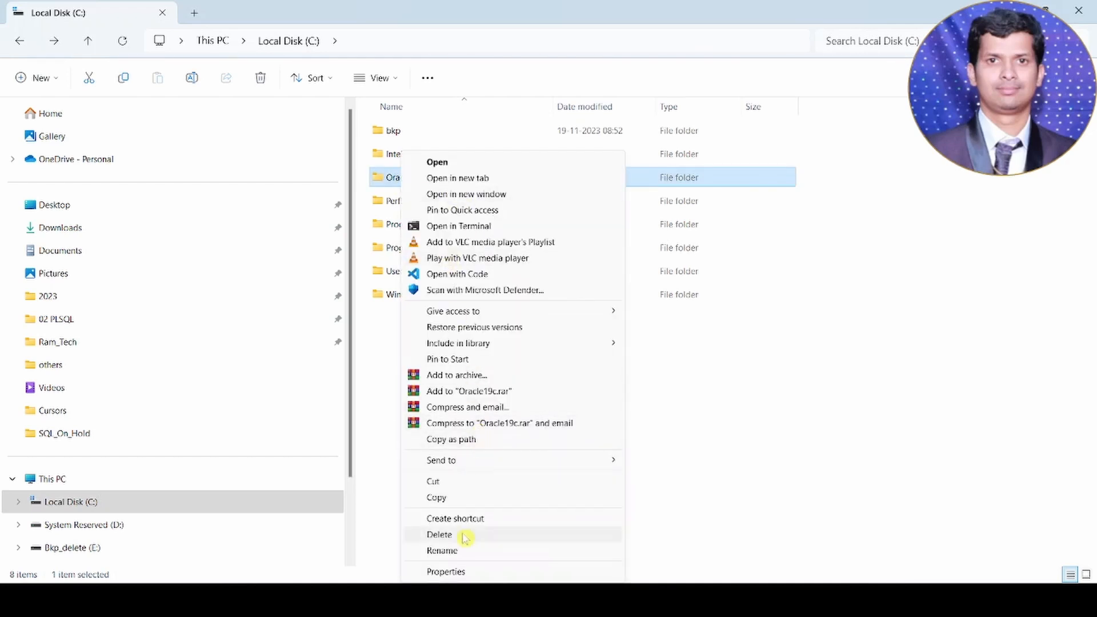
click(454, 536)
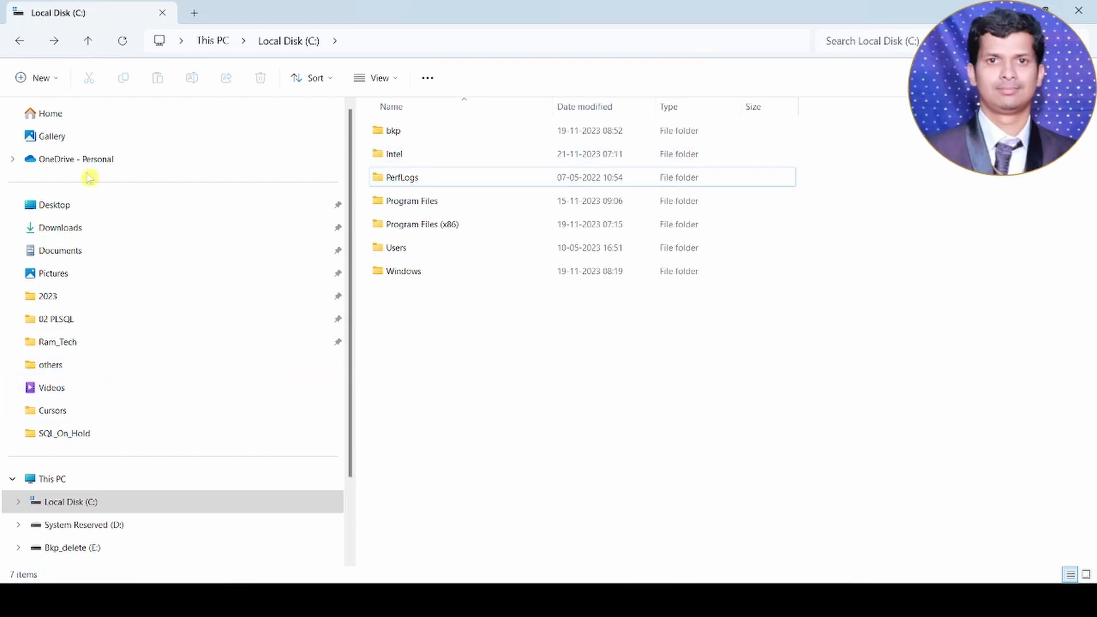
Step: Delete the Oracle folder from Program Files on Local Disk (C:), granting administrator permission
click(82, 508)
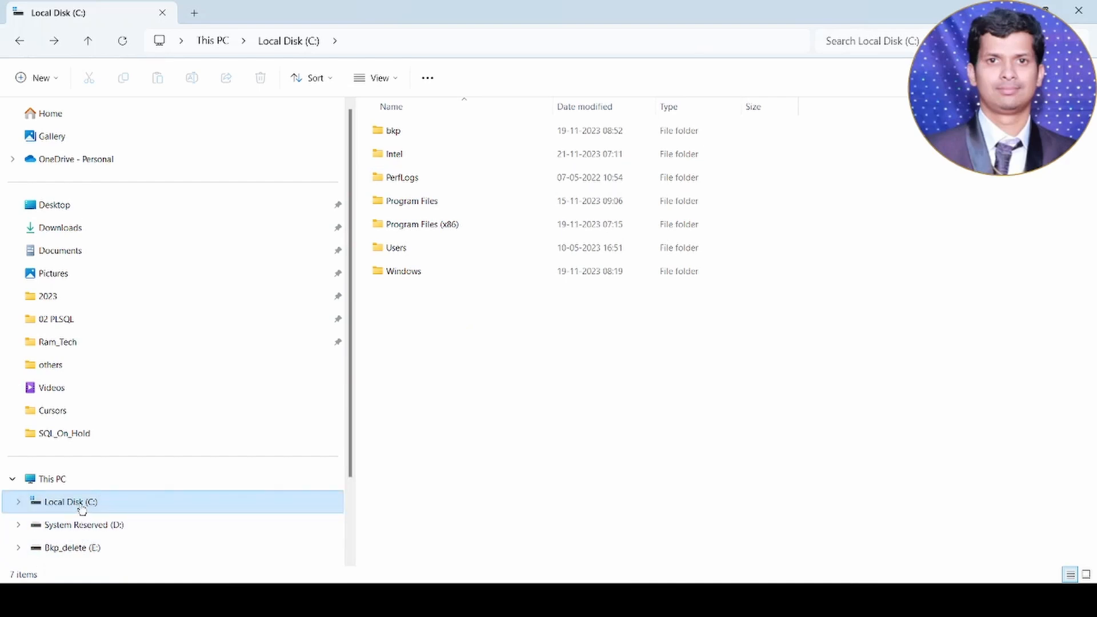
double_click(417, 203)
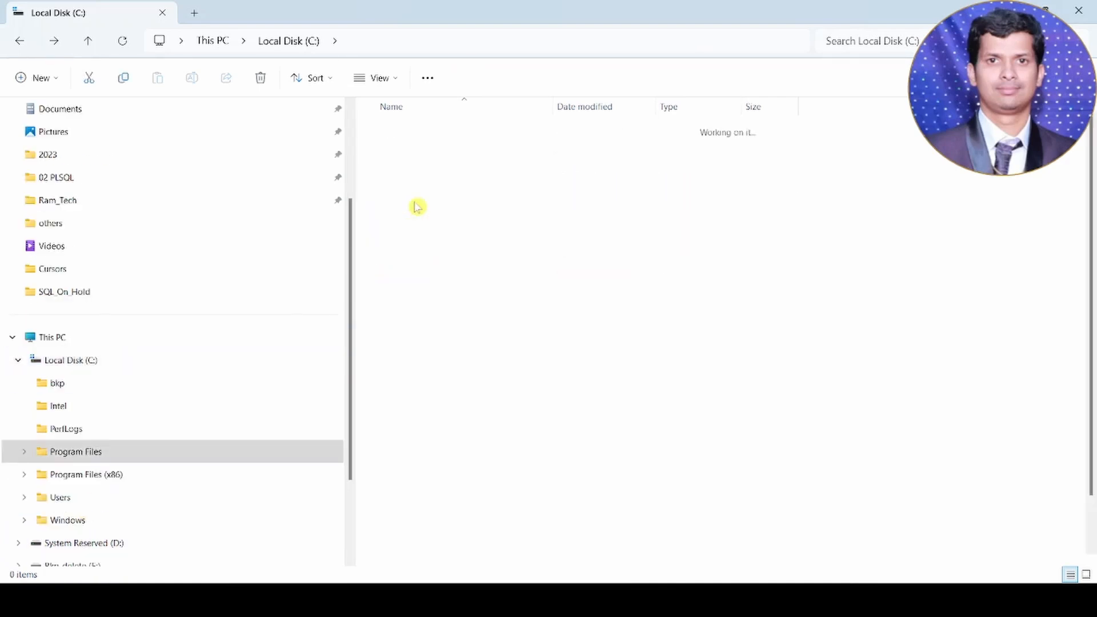
click(416, 418)
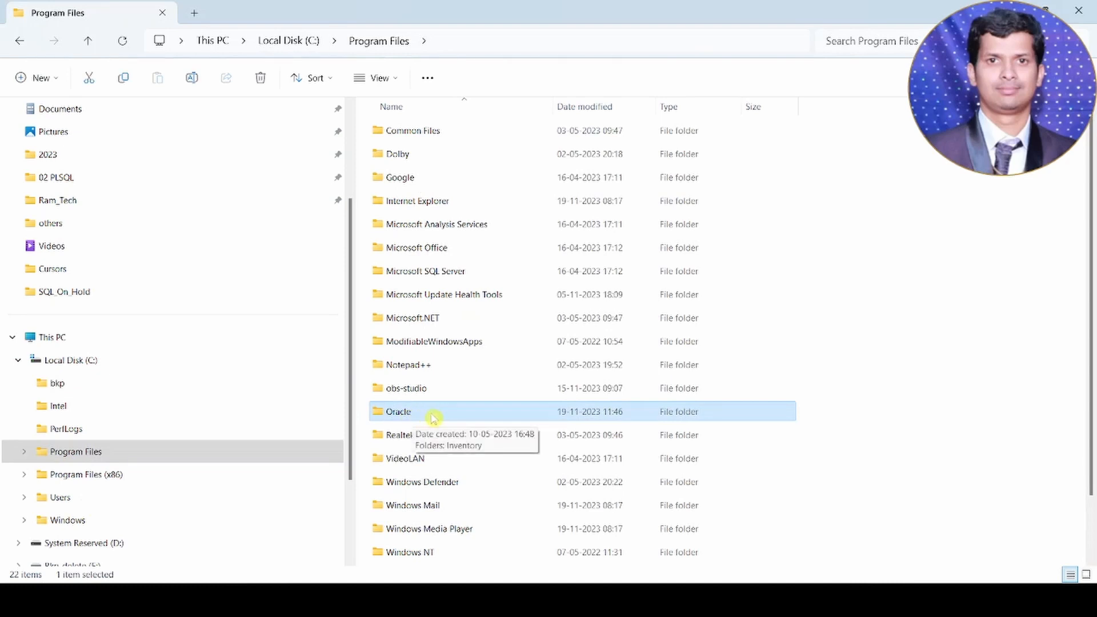
key(Delete)
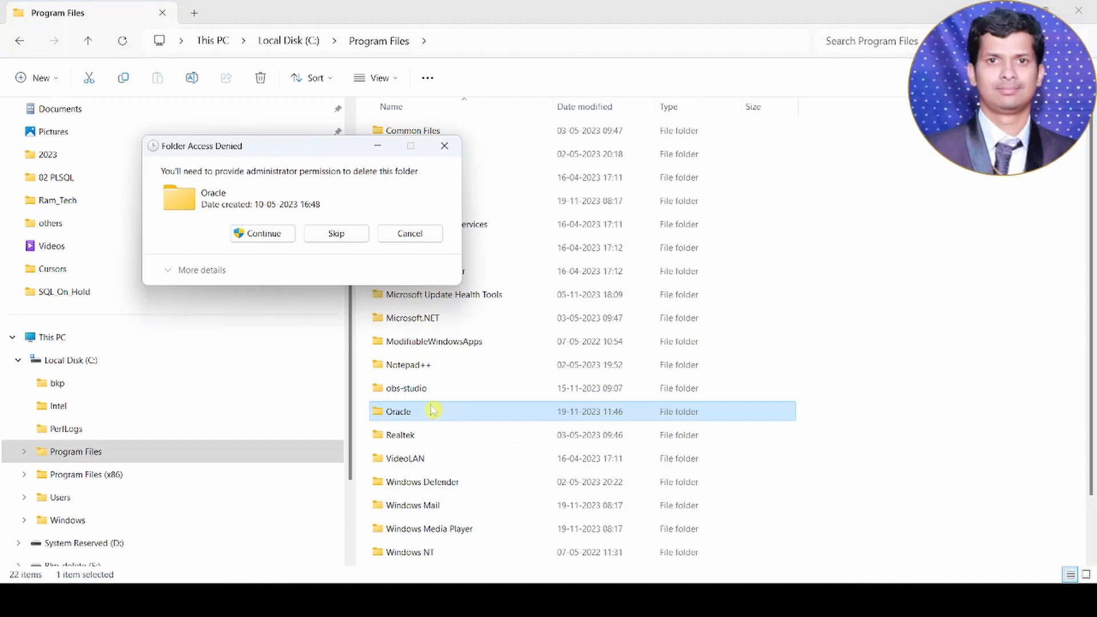
click(265, 233)
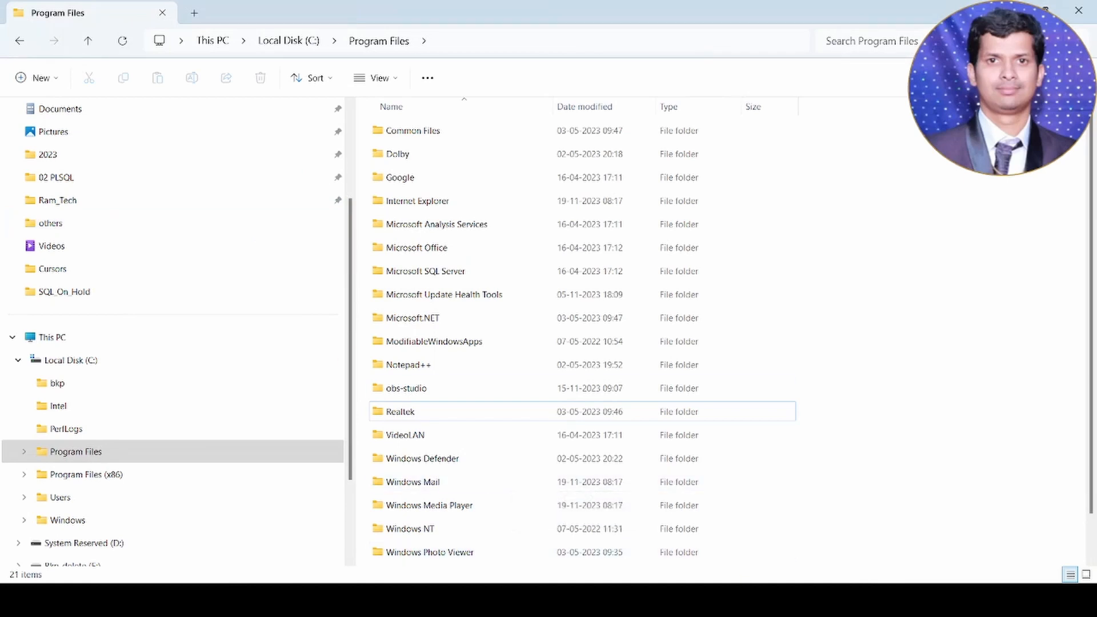
Step: Return to the PowerPoint presentation and view slides 6 to 8 on the Oracle Inventory folder and deleting the Oracle environment variable
click(787, 600)
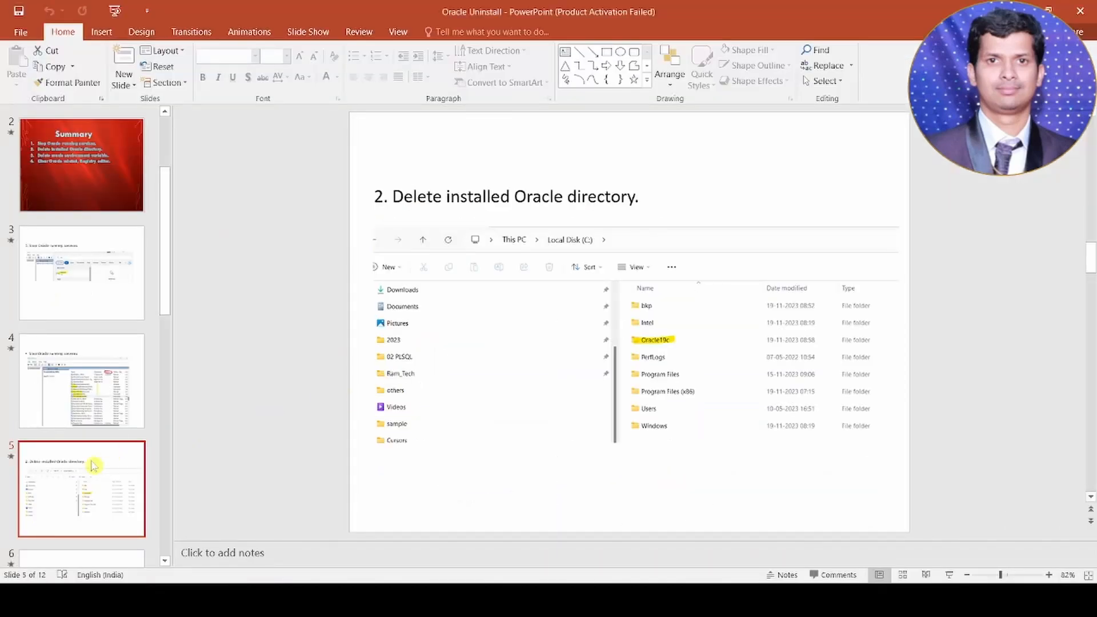
key(Down)
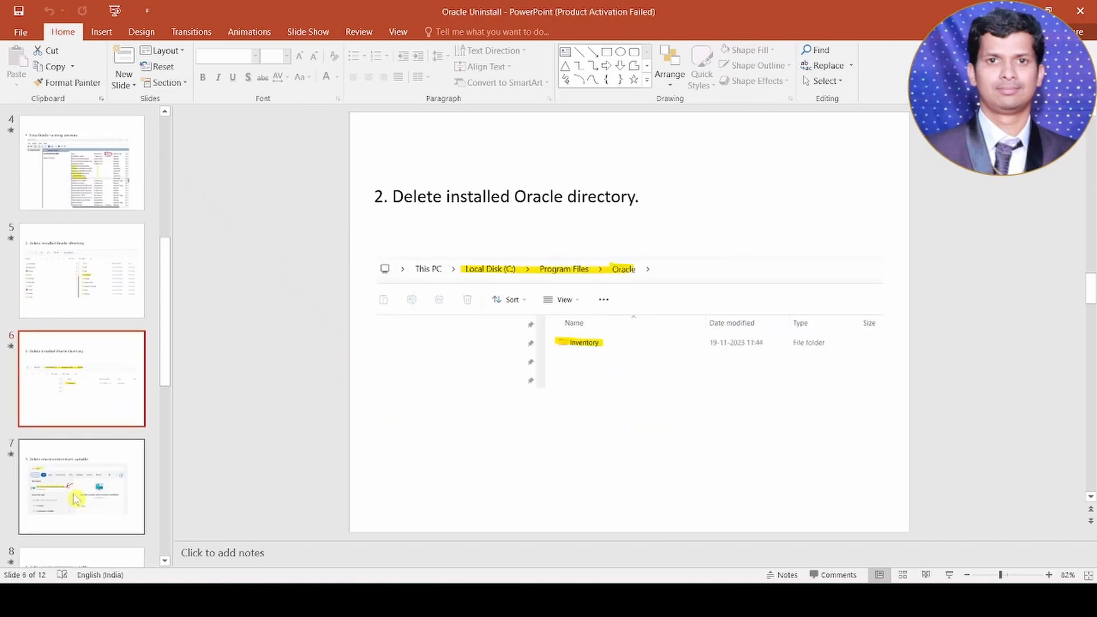
click(76, 499)
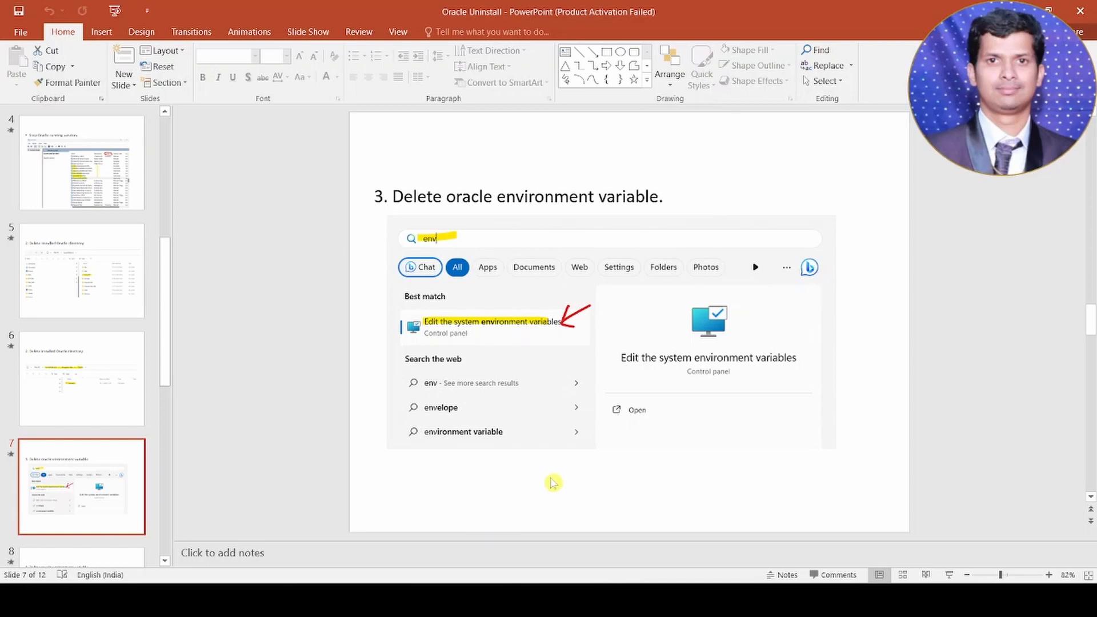
key(Down)
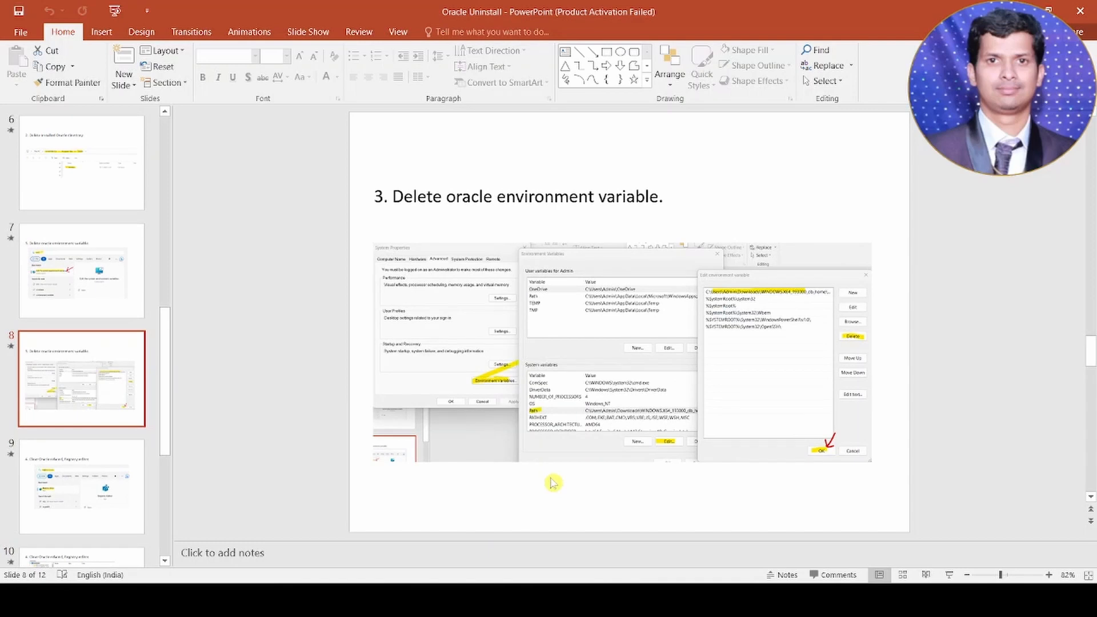
Step: Search Windows for "env" and open the Environment Variables dialog from the system environment variable settings
key(super)
text(e)
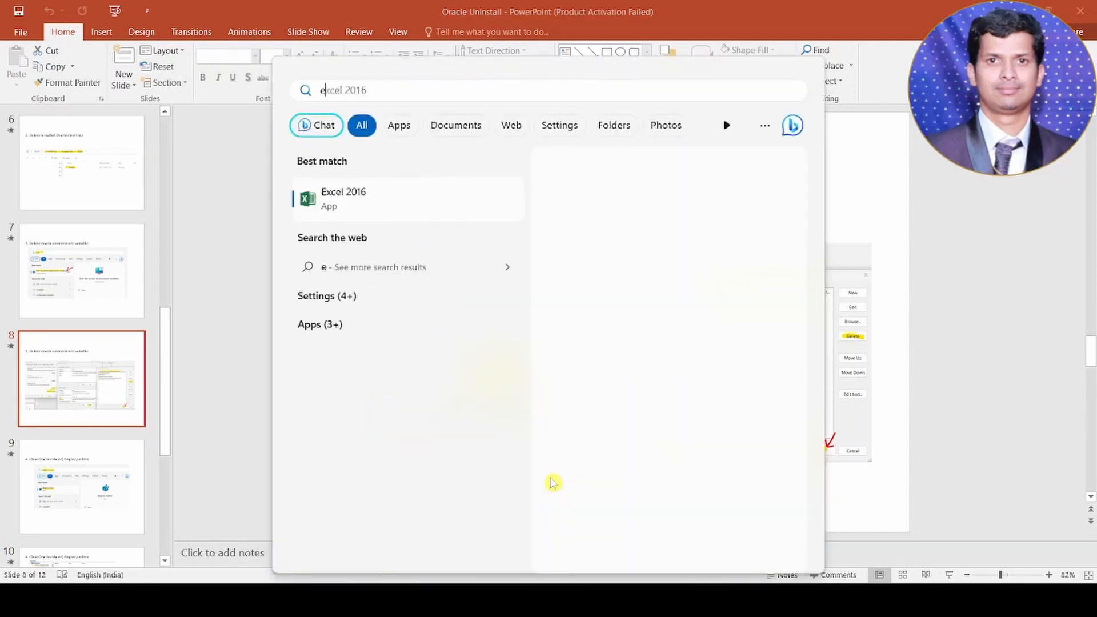
text(nv)
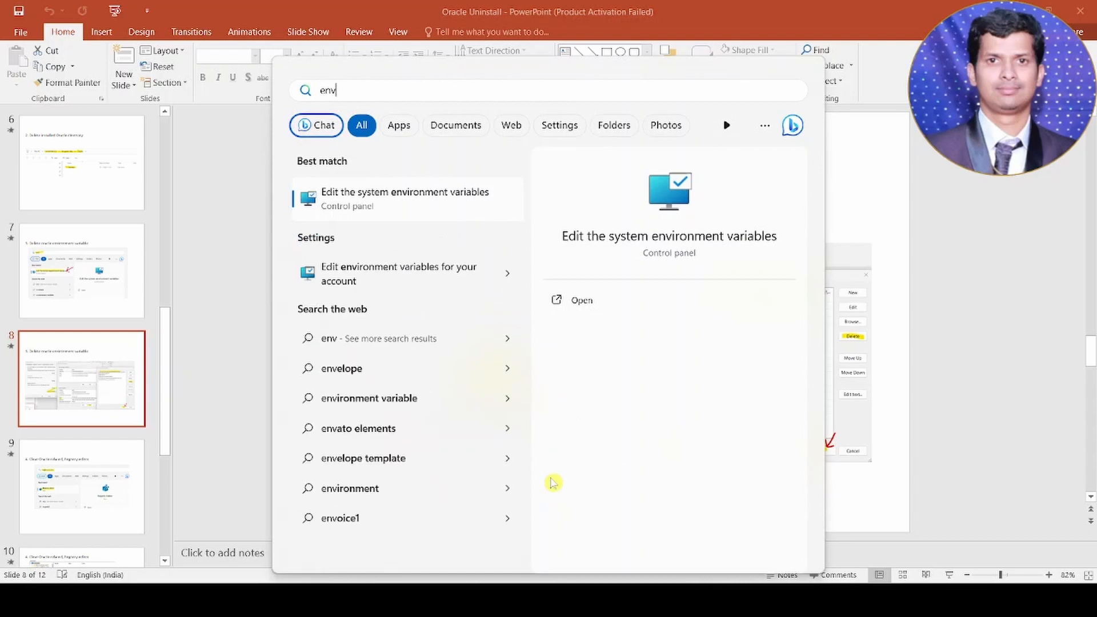
click(366, 200)
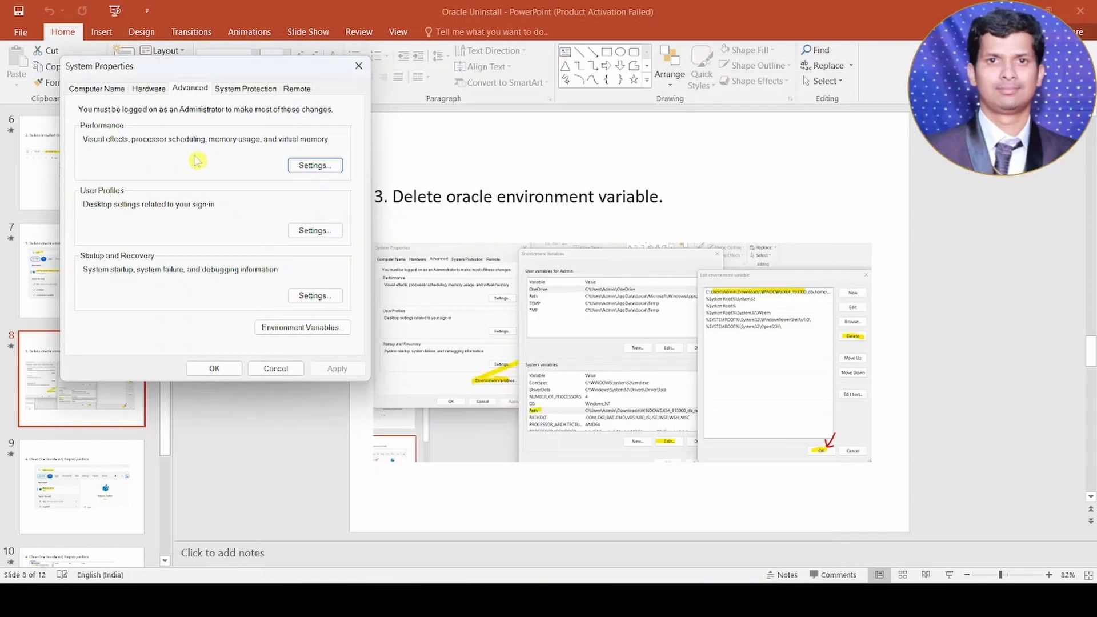
click(284, 330)
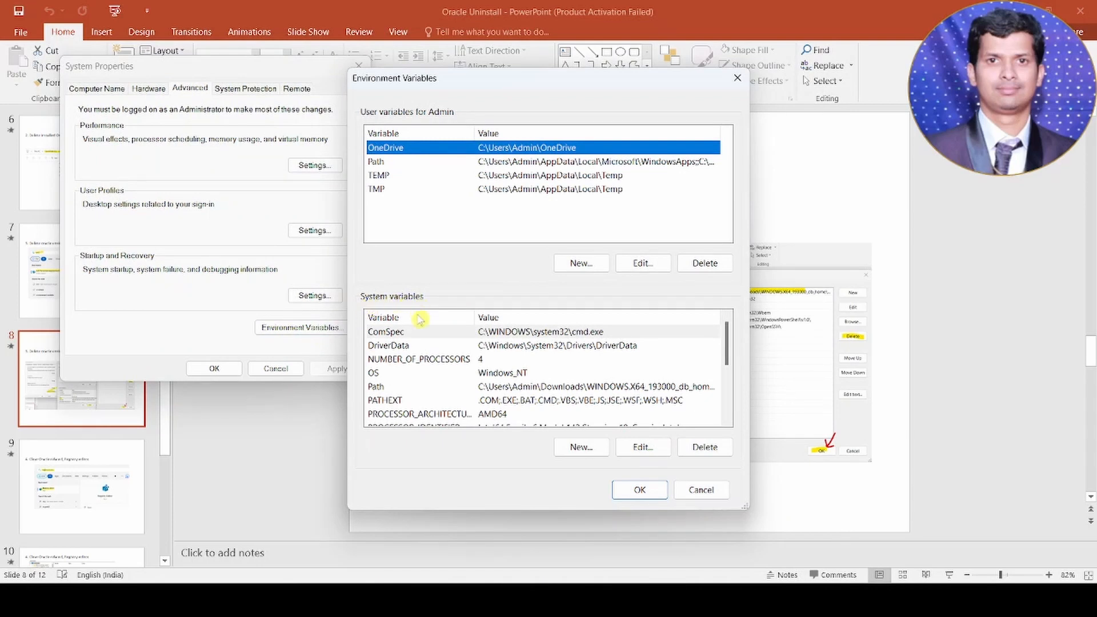
Step: Delete the Oracle WINDOWS.X64_193000_db_home entry from the system Path variable and save the environment variables
click(389, 392)
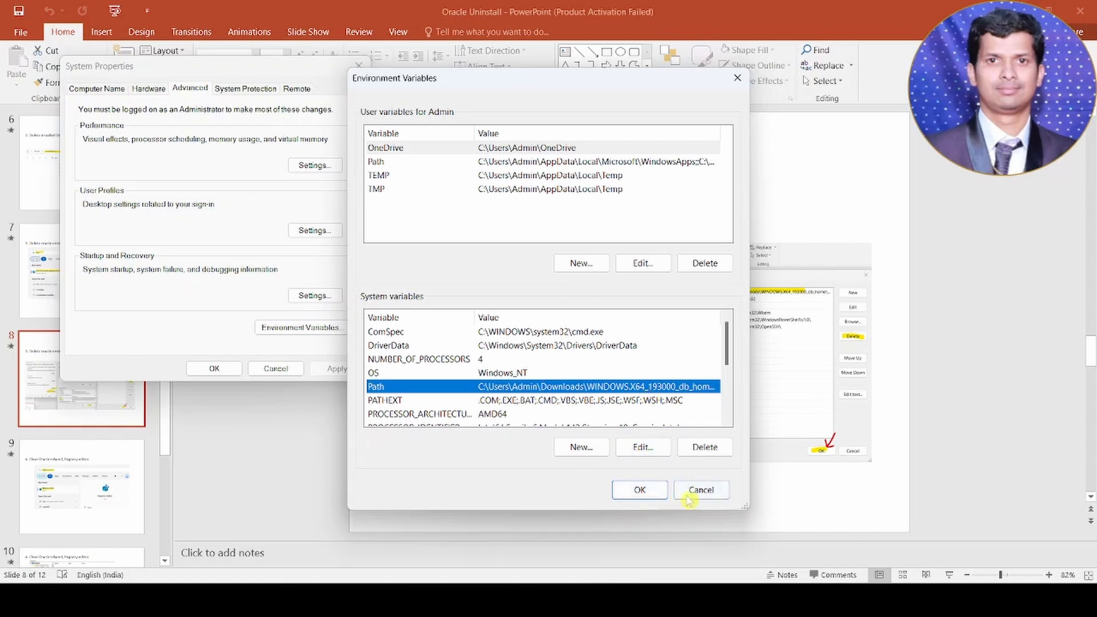
click(642, 448)
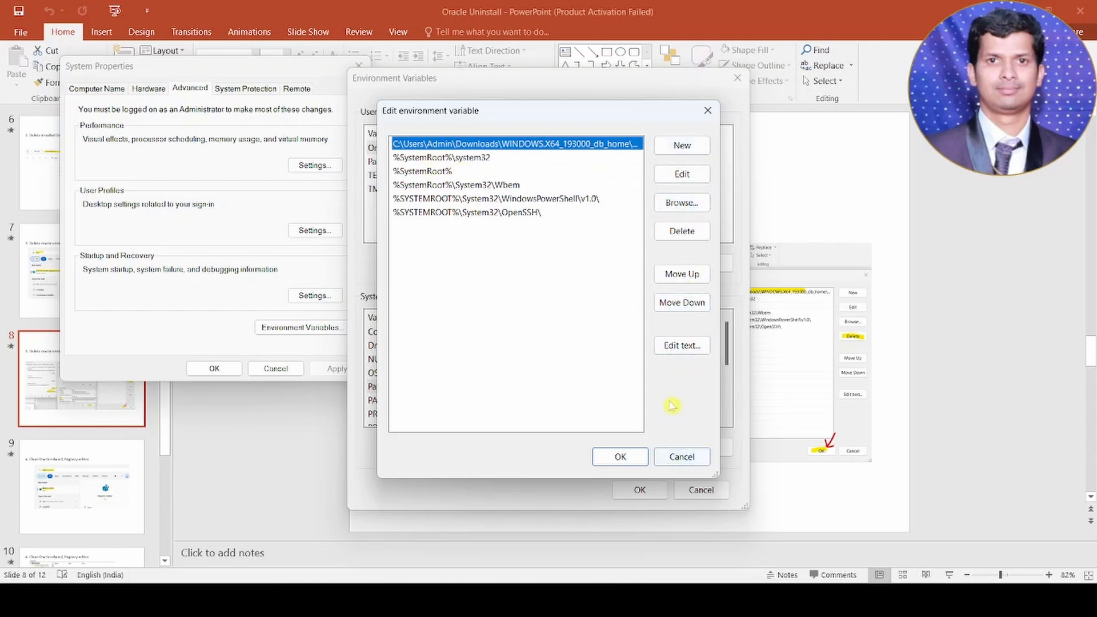
click(685, 232)
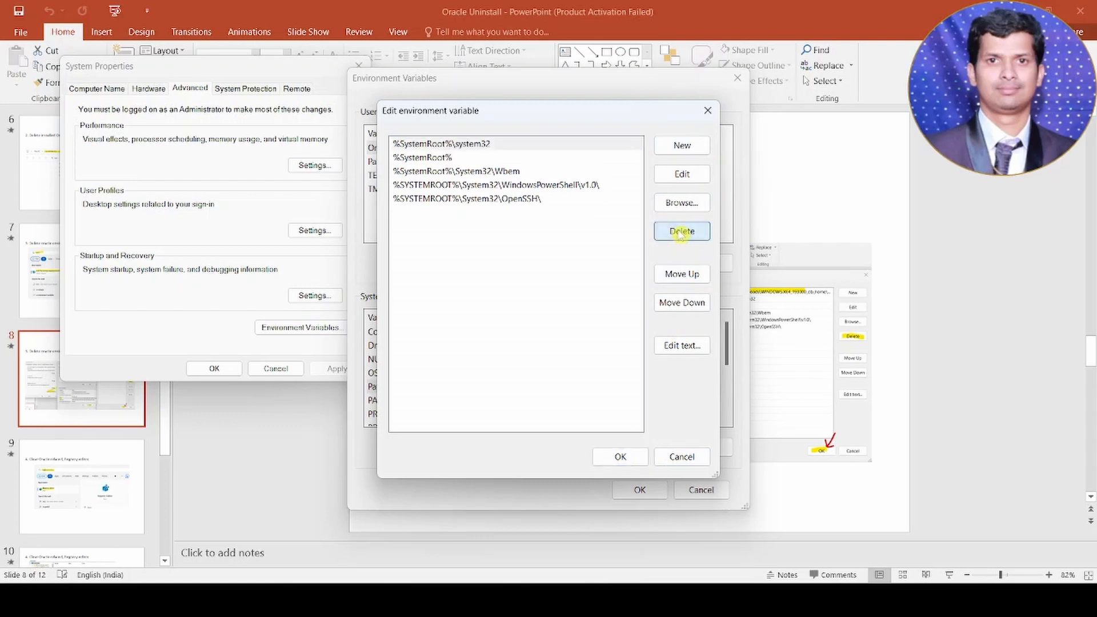
click(621, 457)
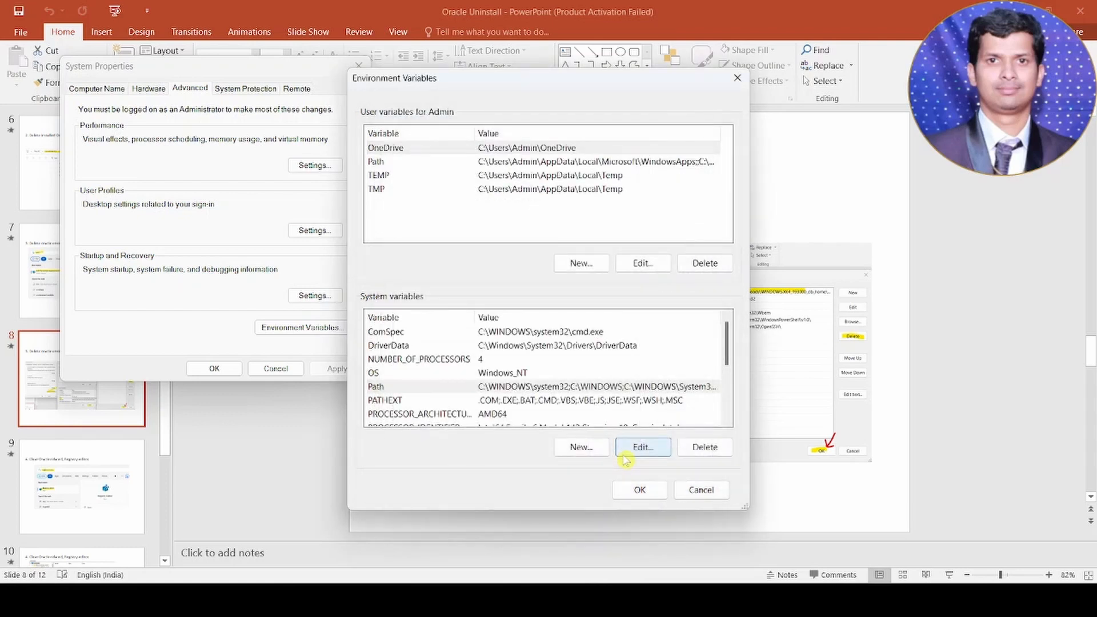
click(639, 489)
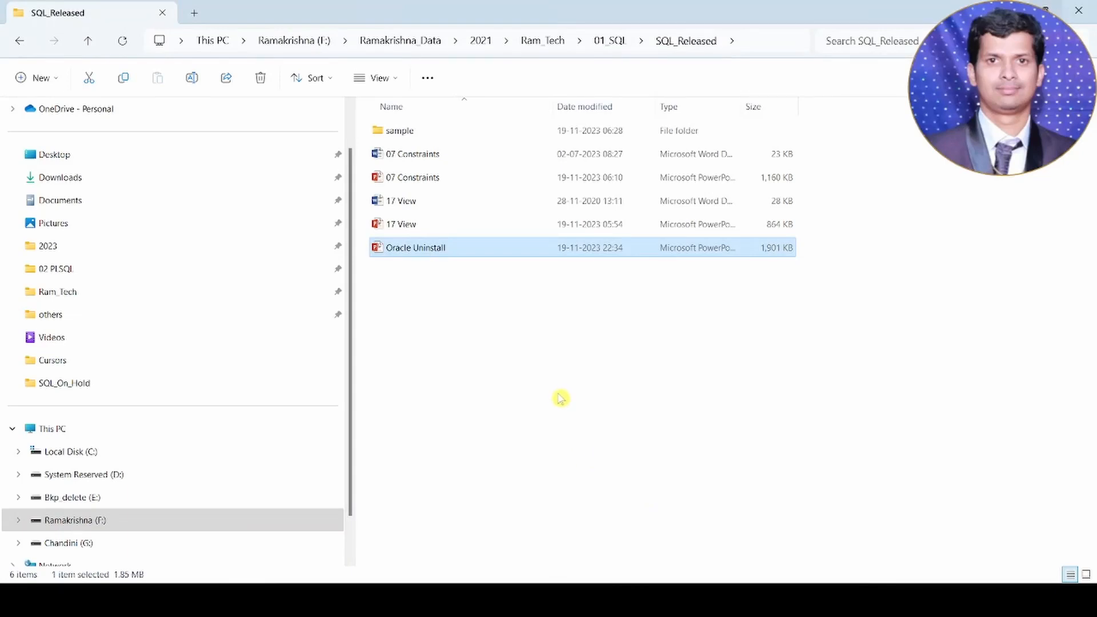
Step: Return to the PowerPoint presentation and view slides 9 to 11 on clearing Oracle-related registry entries
click(730, 513)
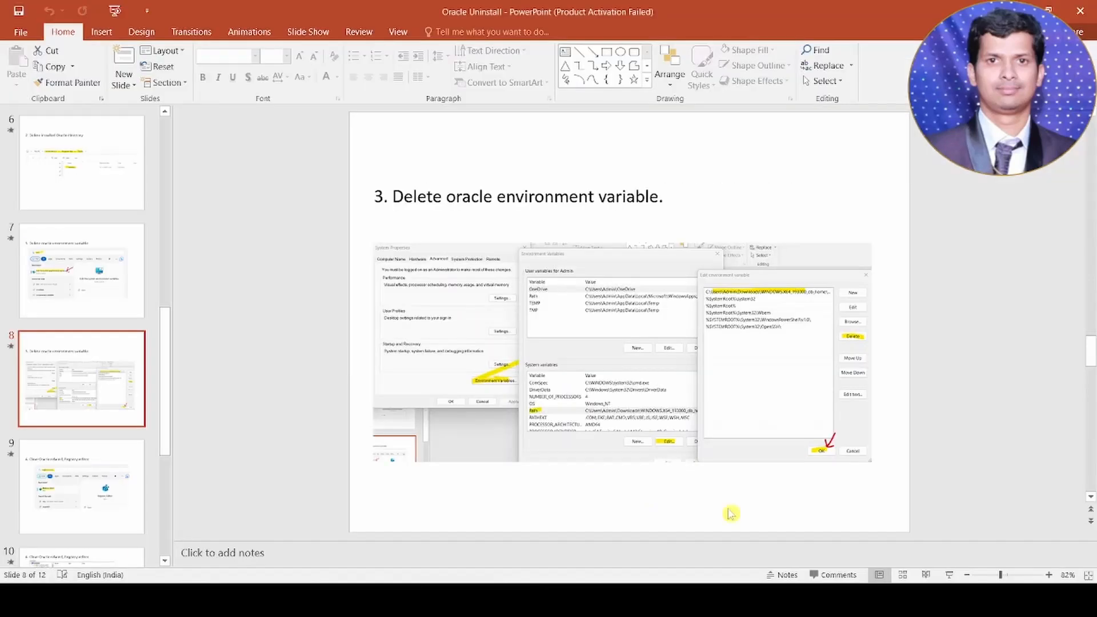
click(91, 499)
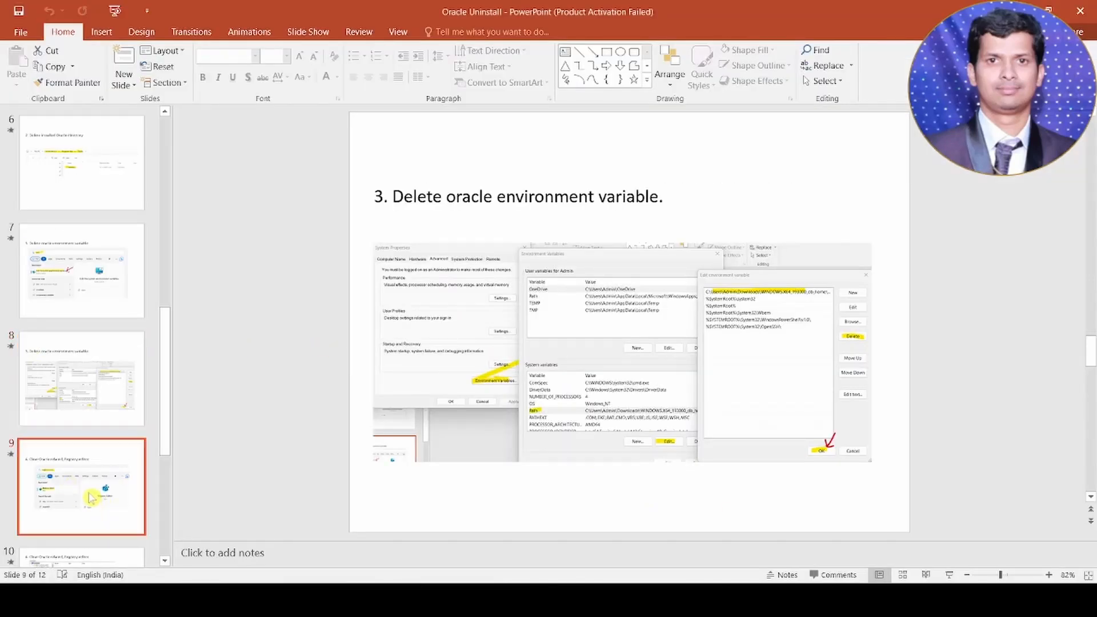
key(Down)
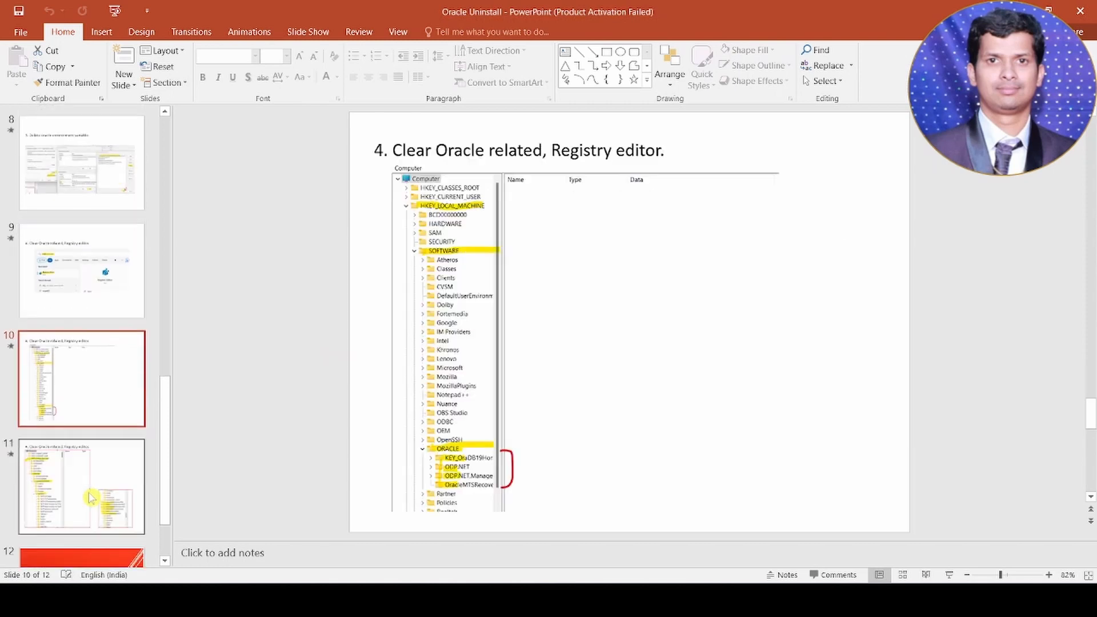
key(Down)
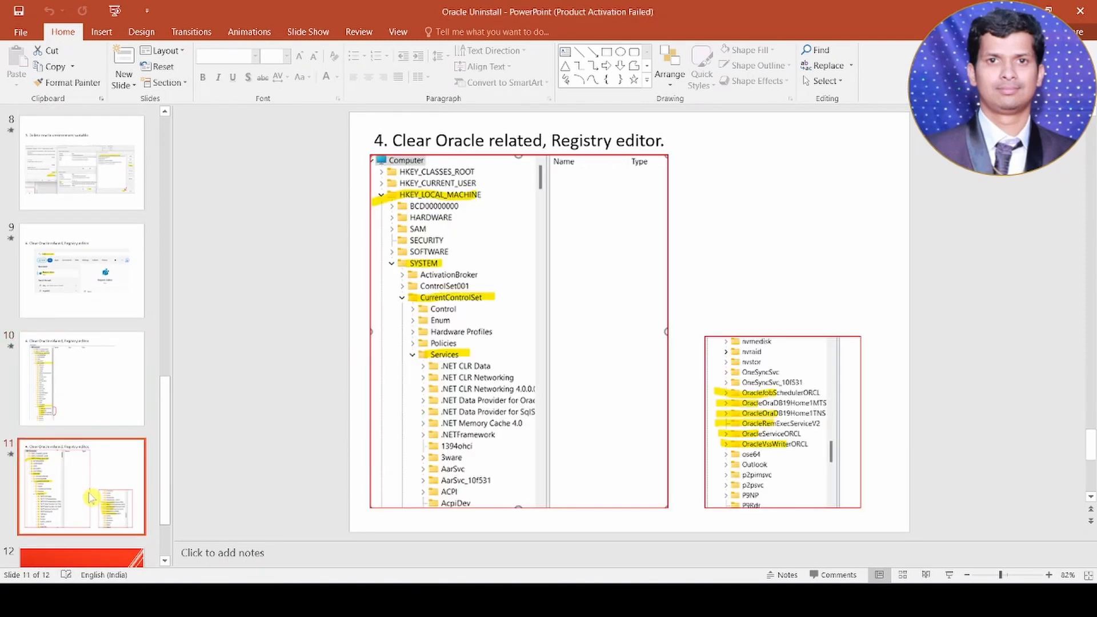
key(Up)
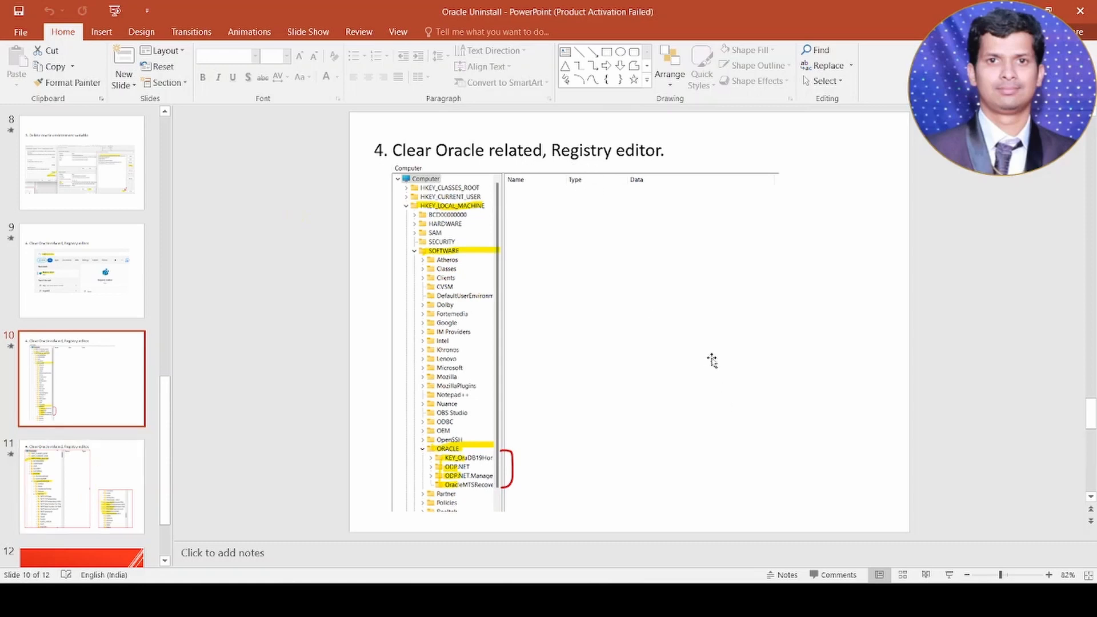
Step: Search Windows for "reg" and open the Registry Editor
key(super)
text(re)
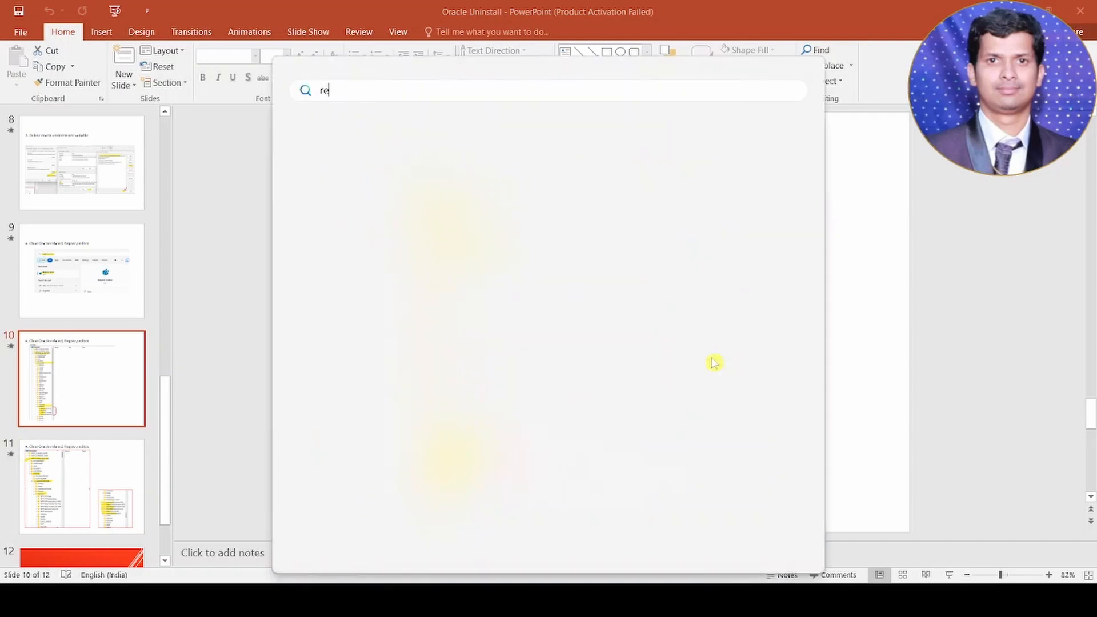
text(g)
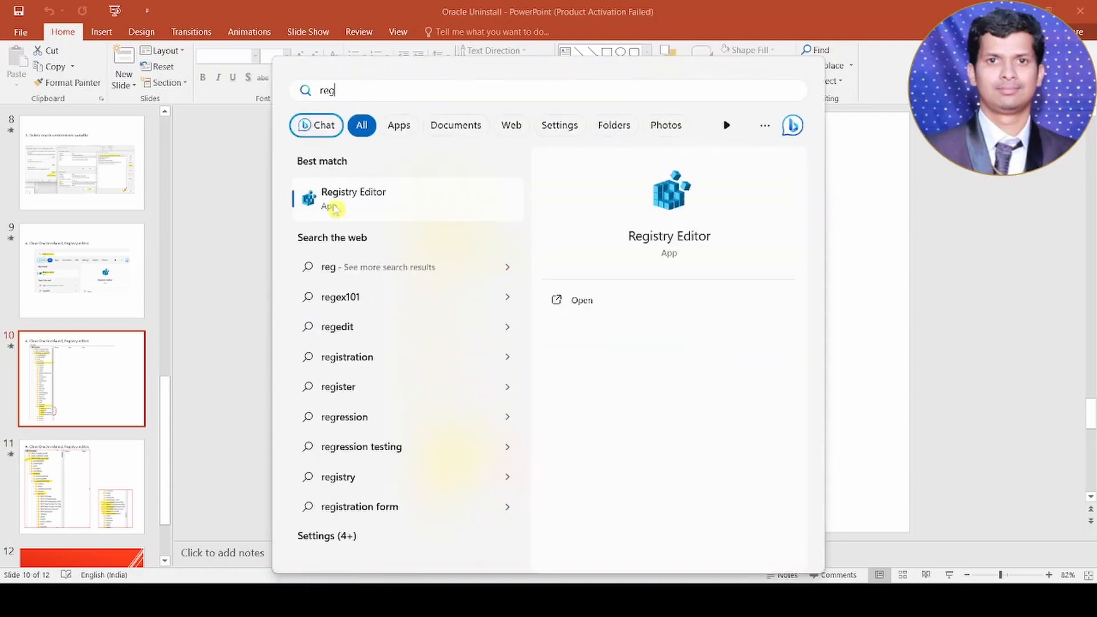
click(392, 201)
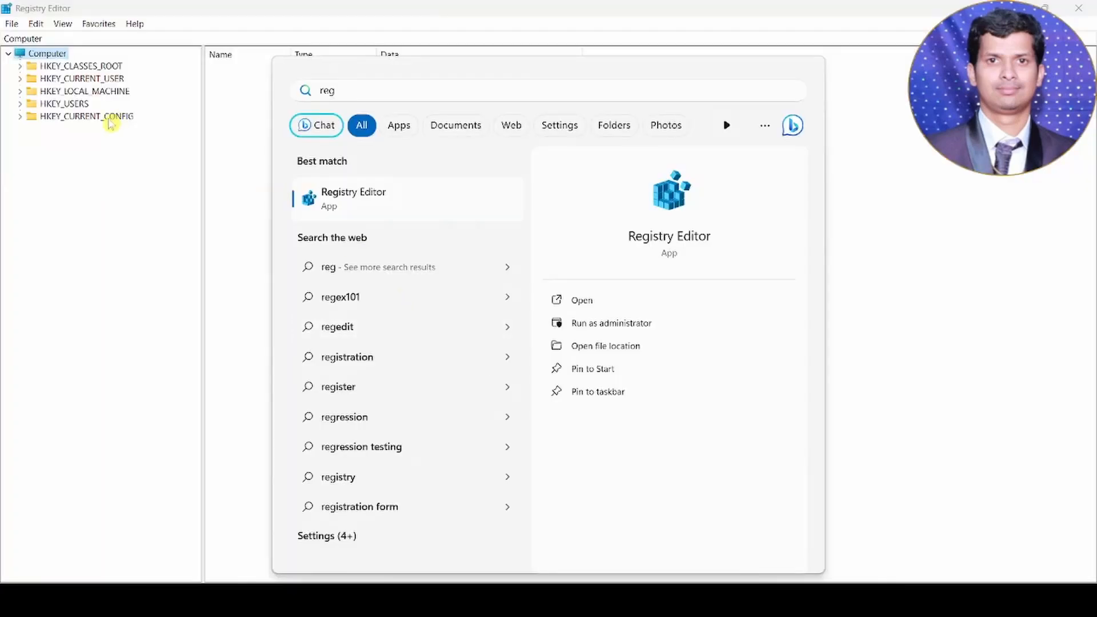
click(123, 213)
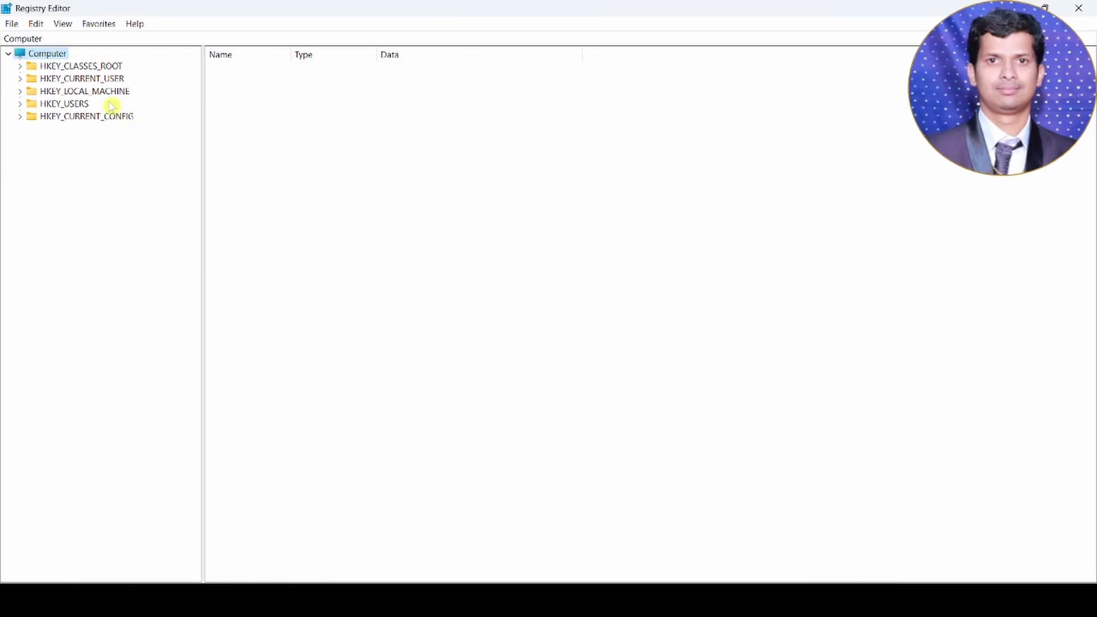
Step: Expand the registry tree to the subkeys of HKEY_LOCAL_MACHINE\SOFTWARE\ORACLE
click(20, 92)
click(20, 93)
click(20, 92)
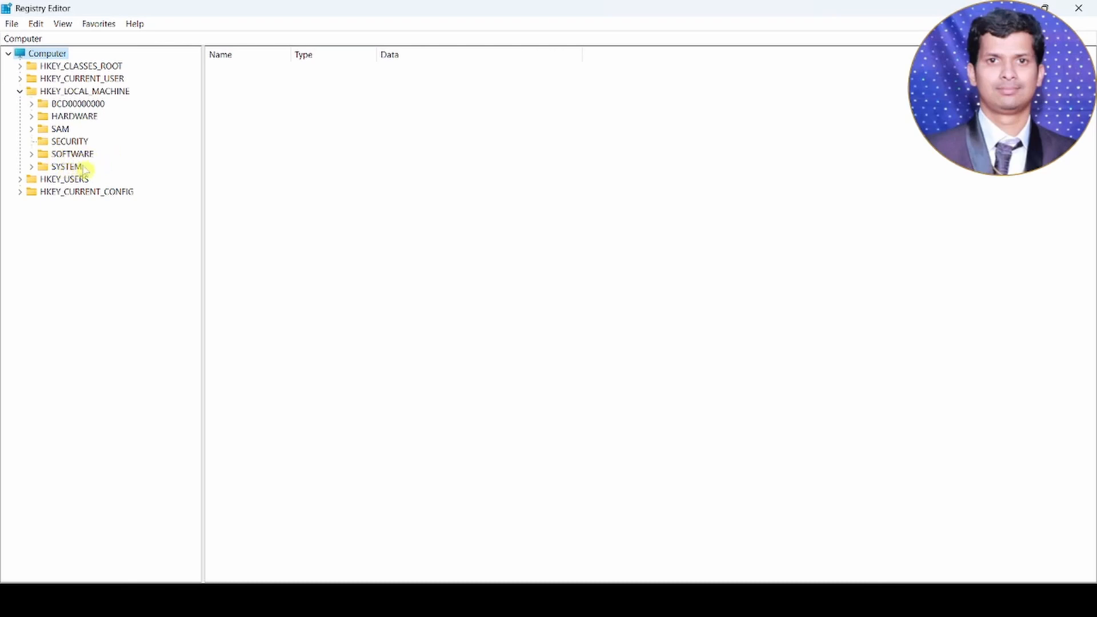
click(31, 156)
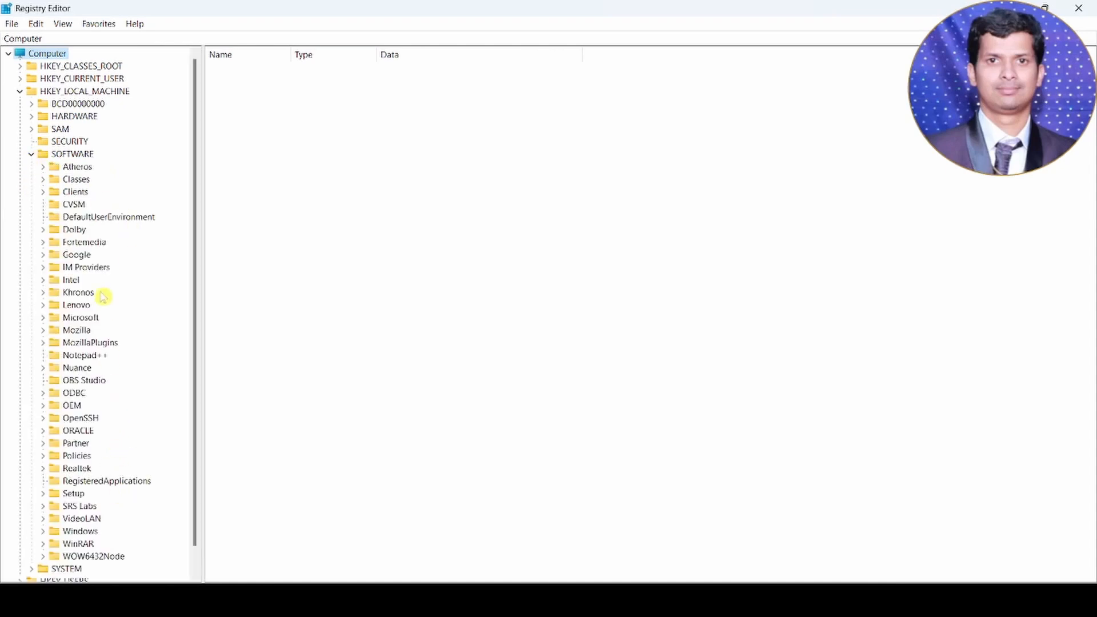
click(43, 432)
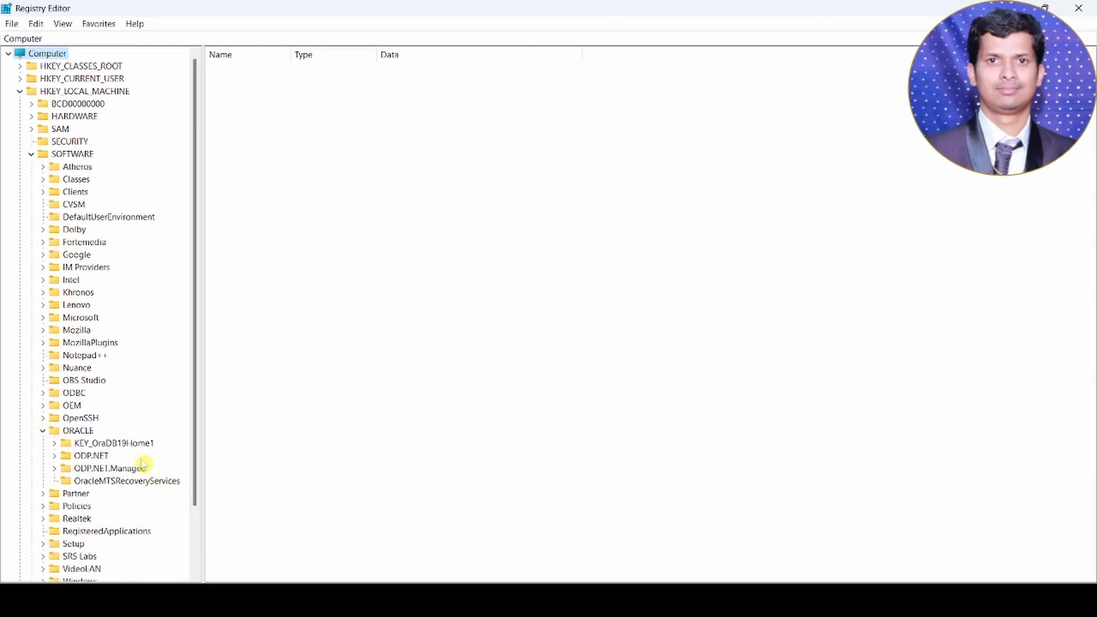
Step: Permanently delete the KEY_OraDB19Home1 key and its subkeys from HKEY_LOCAL_MACHINE\SOFTWARE\ORACLE
click(100, 445)
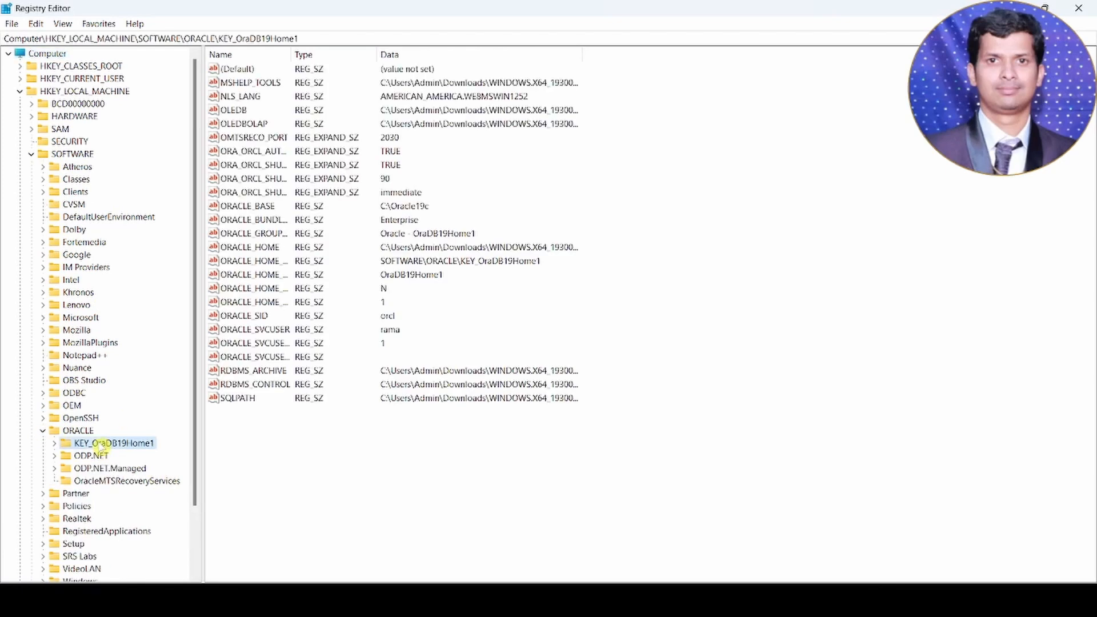
right_click(101, 446)
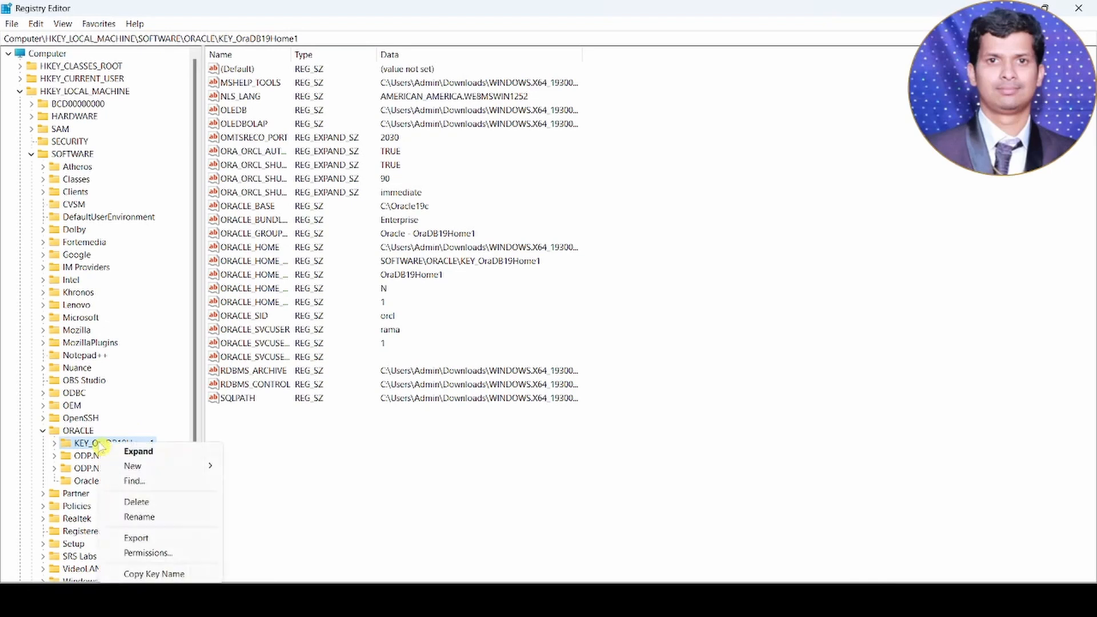
click(140, 503)
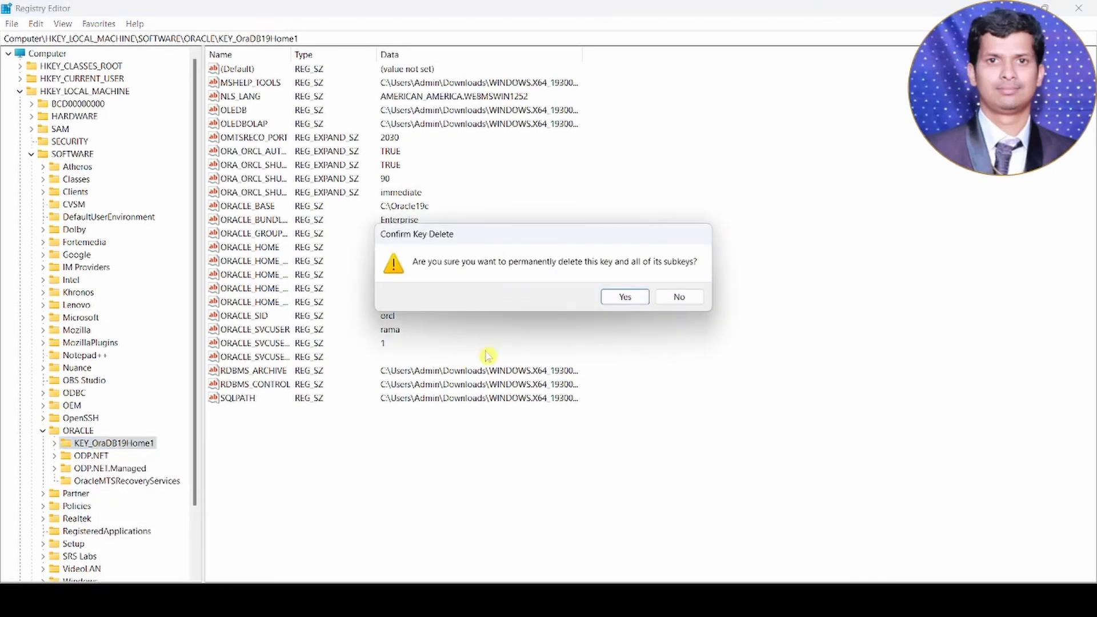
click(625, 298)
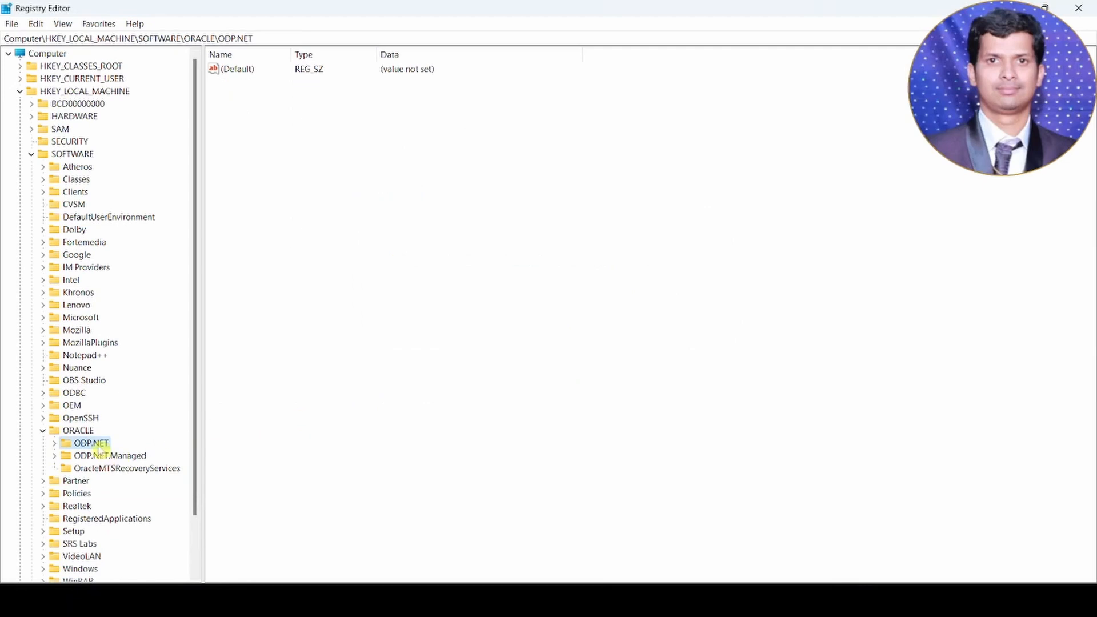
Step: Delete the ODP.NET and ODP.NET.Managed keys under SOFTWARE\ORACLE, confirming each deletion
right_click(98, 449)
click(162, 363)
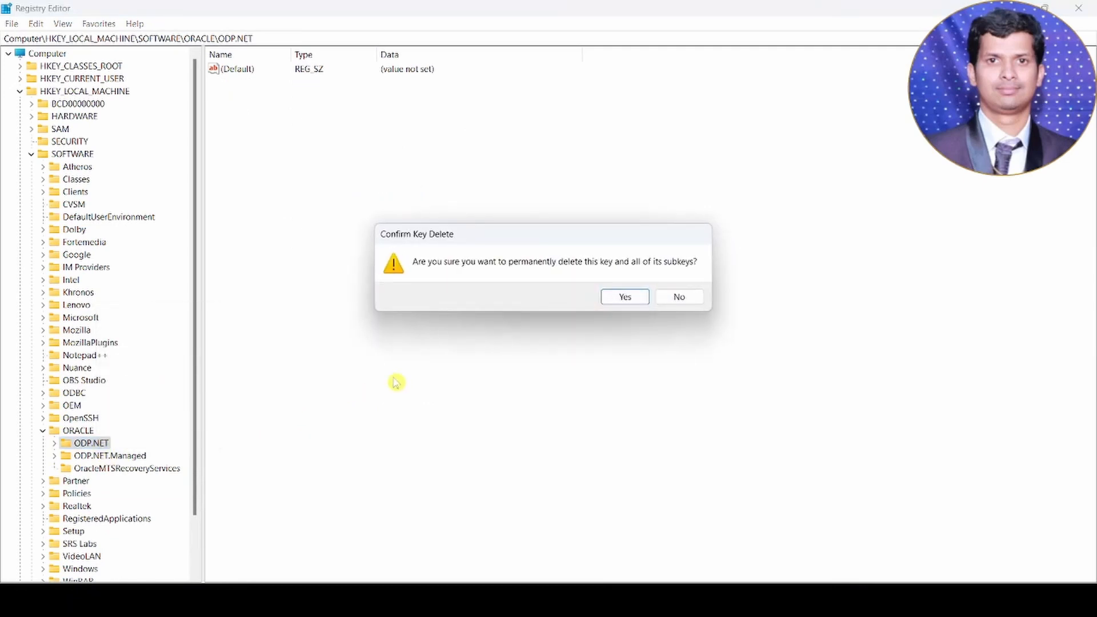
click(625, 297)
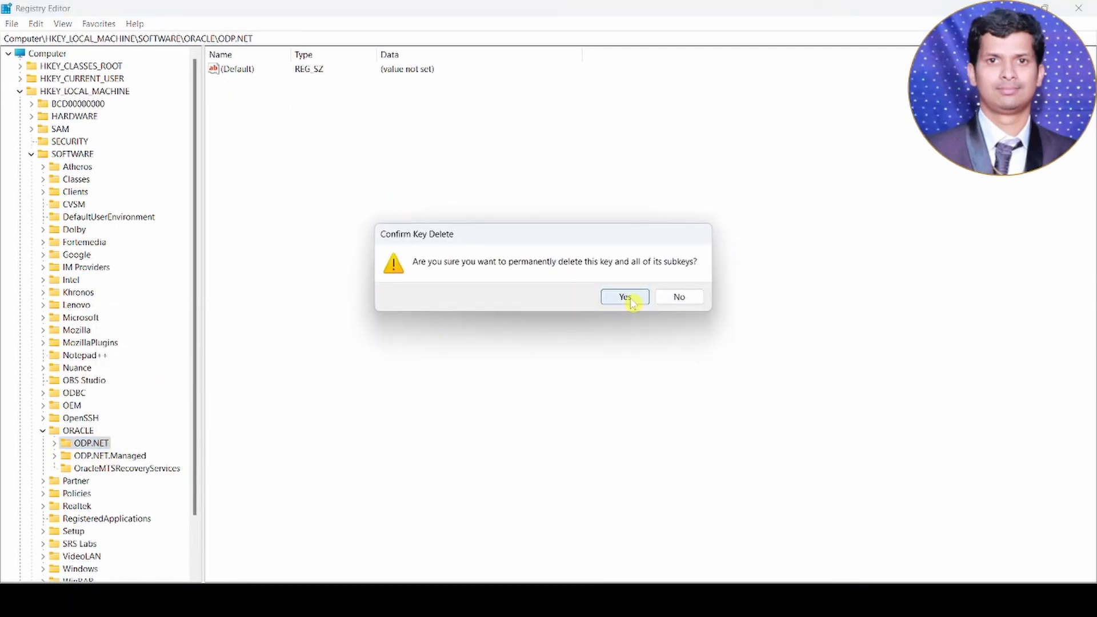
right_click(100, 449)
click(157, 364)
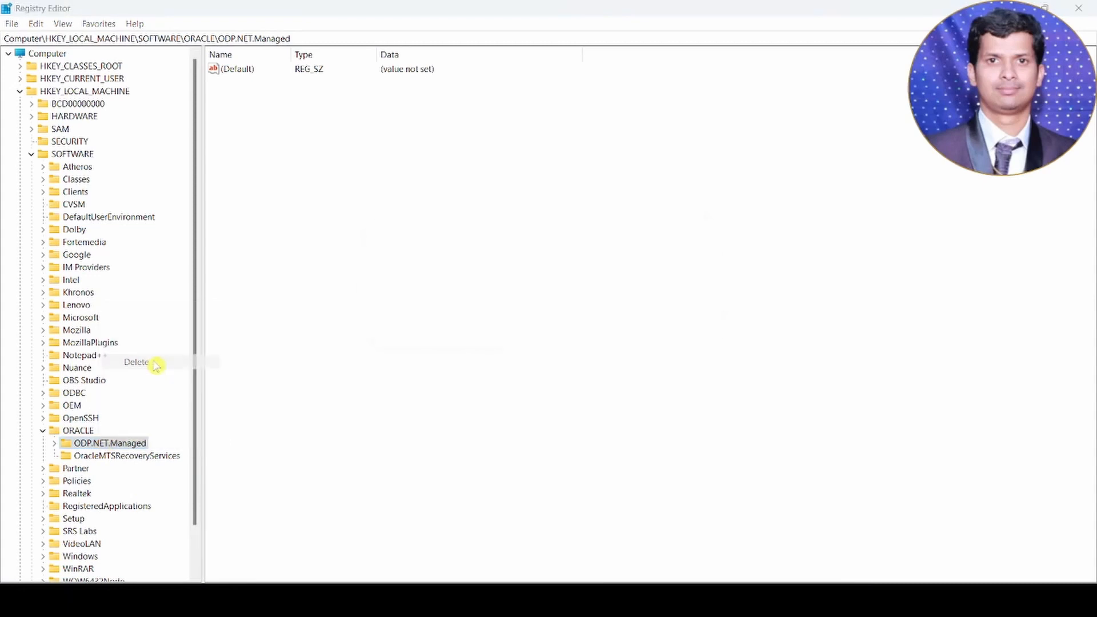
click(625, 297)
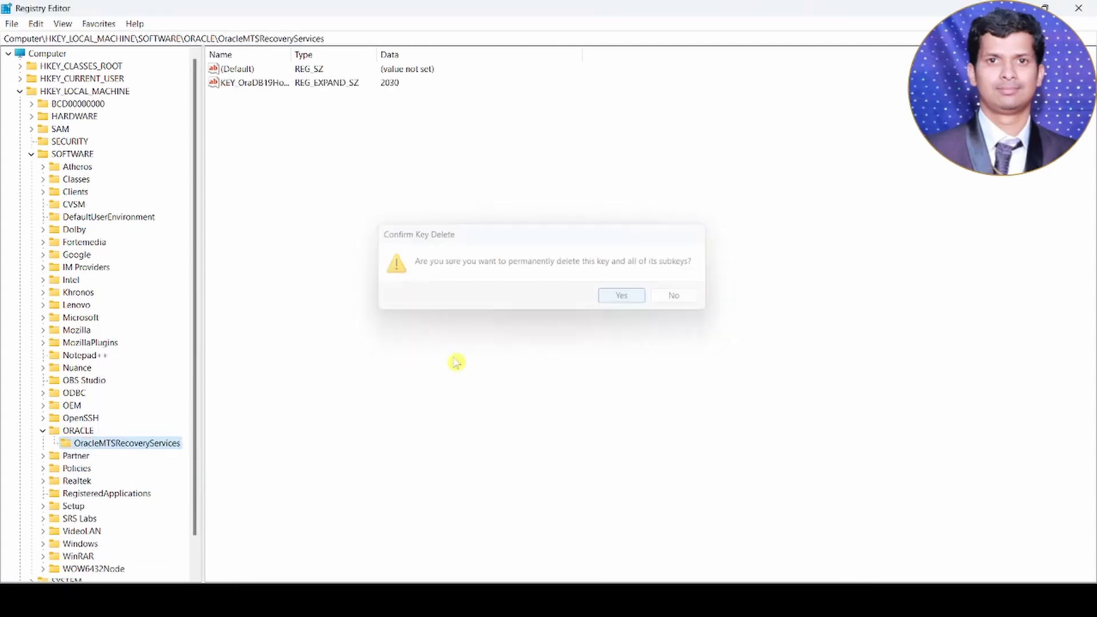
Step: Delete the OracleMTSRecoveryServices key under SOFTWARE\ORACLE and confirm the deletion
right_click(116, 446)
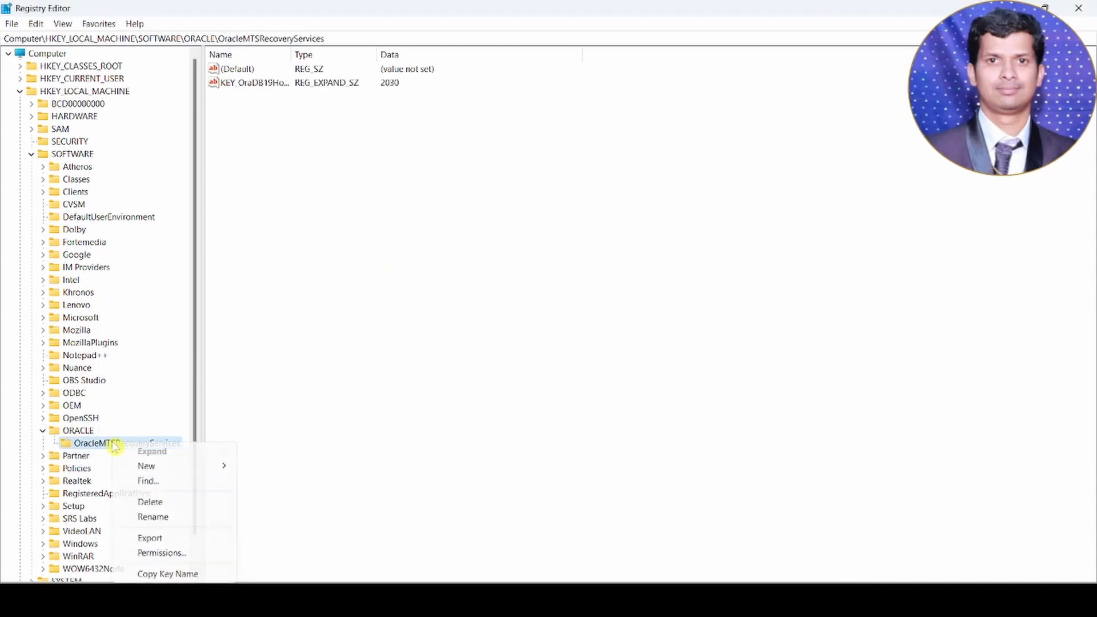
click(167, 502)
click(631, 297)
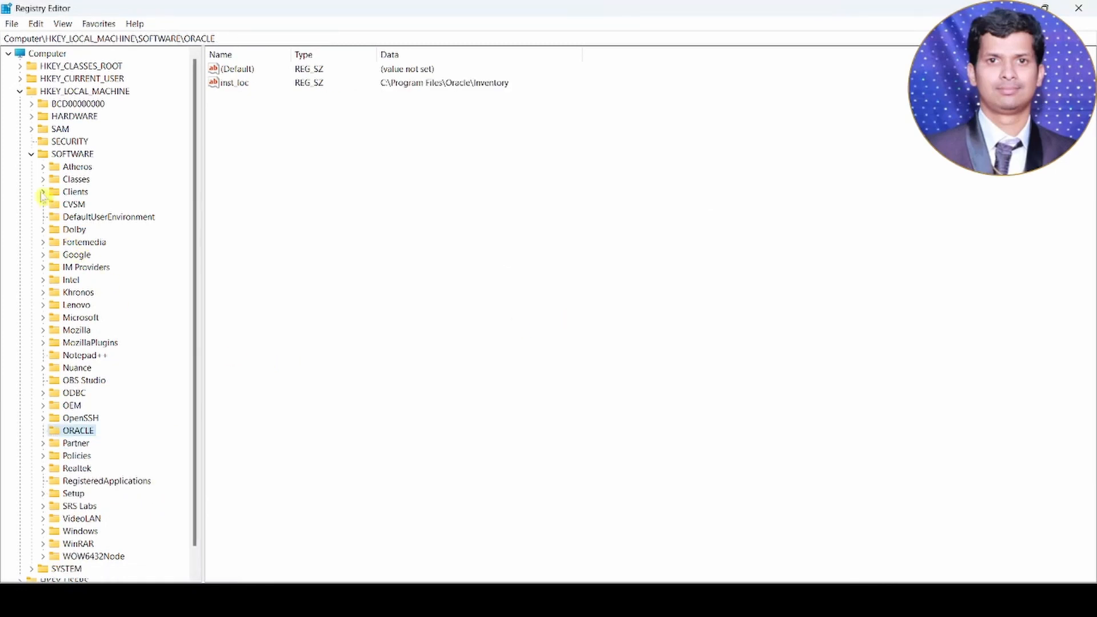
Step: Collapse the SOFTWARE key and expand HKEY_LOCAL_MACHINE\SYSTEM\CurrentControlSet\Services to list its service keys
click(31, 153)
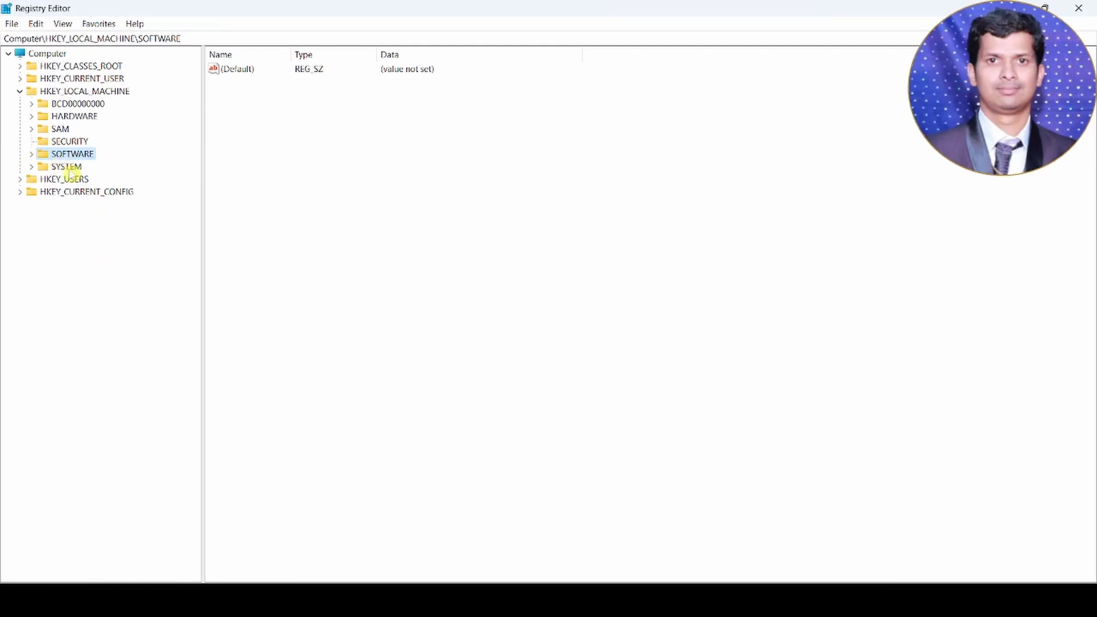
click(31, 166)
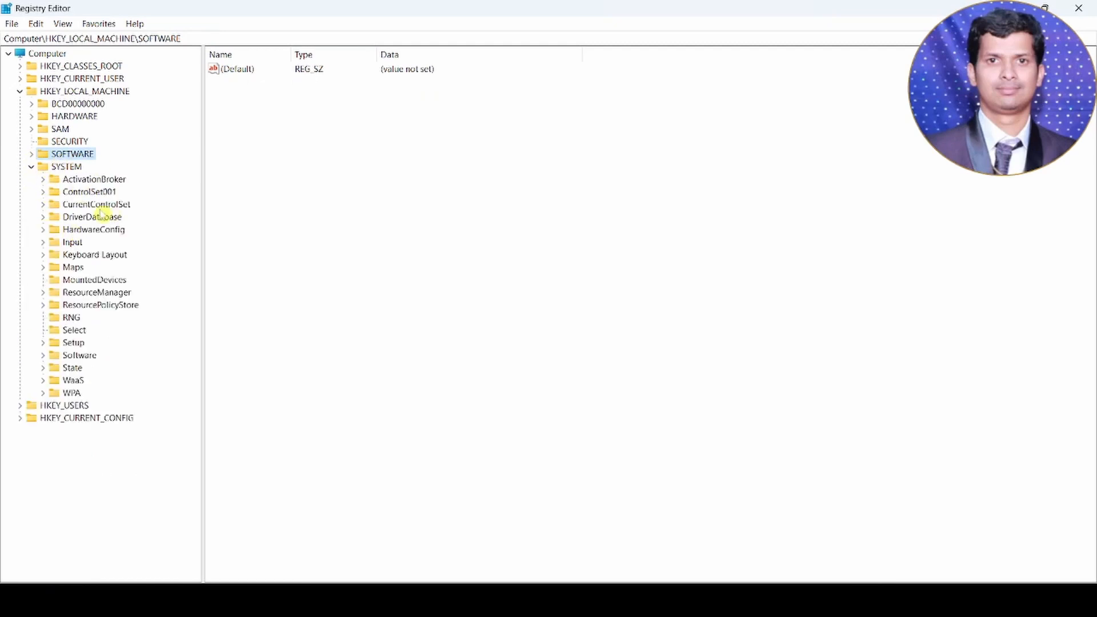
click(43, 205)
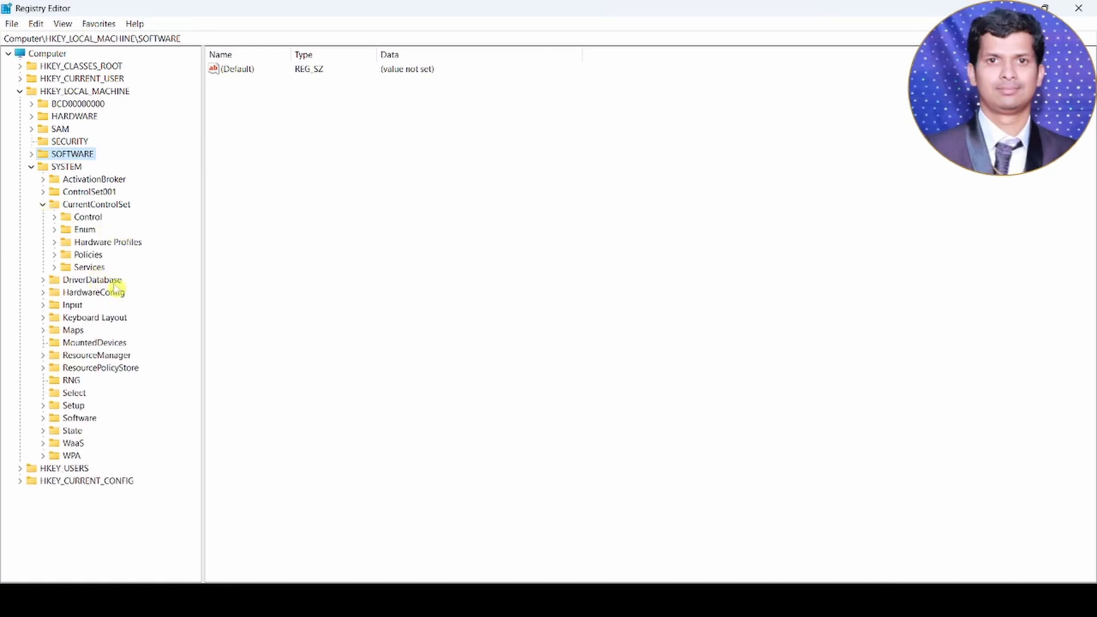
click(54, 268)
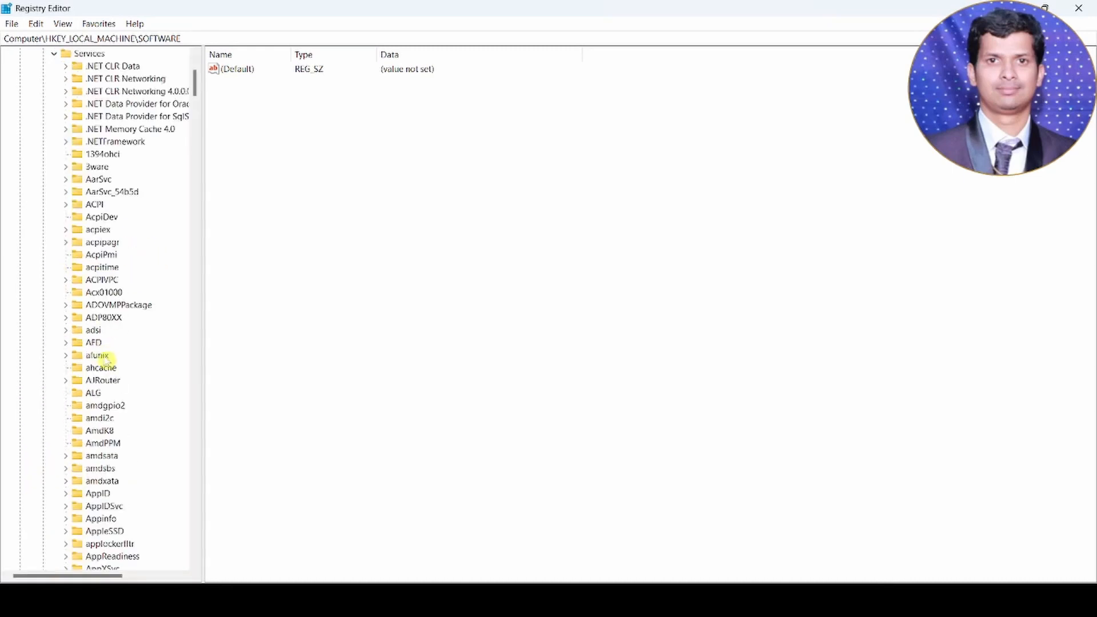
Step: Permanently delete the OracleJobSchedulerORCL key and its subkeys from HKEY_LOCAL_MACHINE\SYSTEM\CurrentControlSet\Services
scroll(115, 431, down, 5)
scroll(116, 434, down, 20)
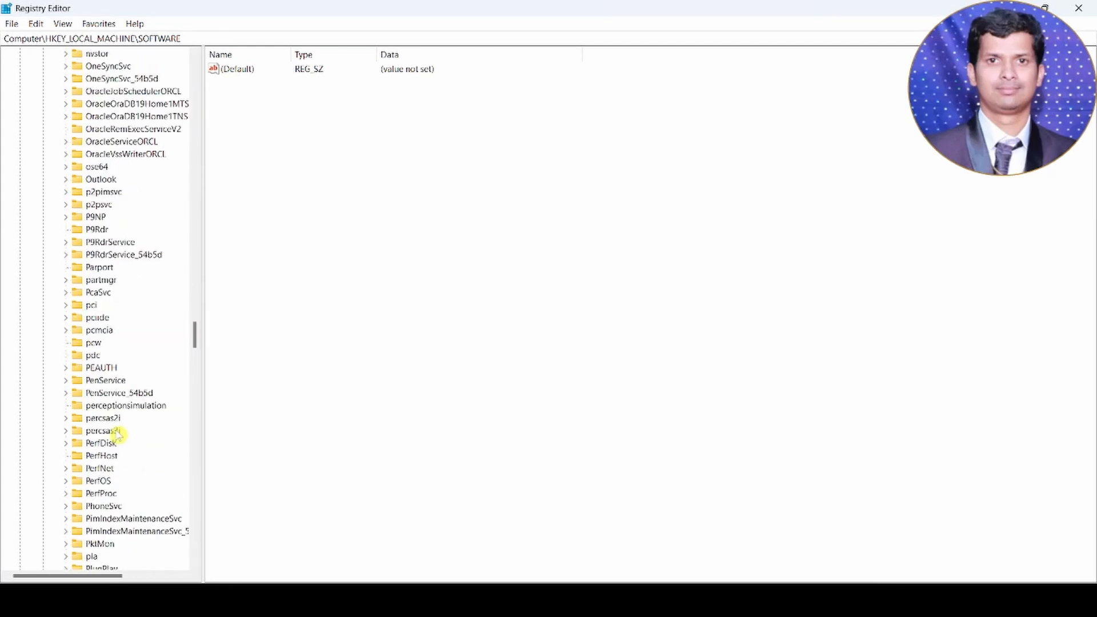
scroll(116, 435, down, 20)
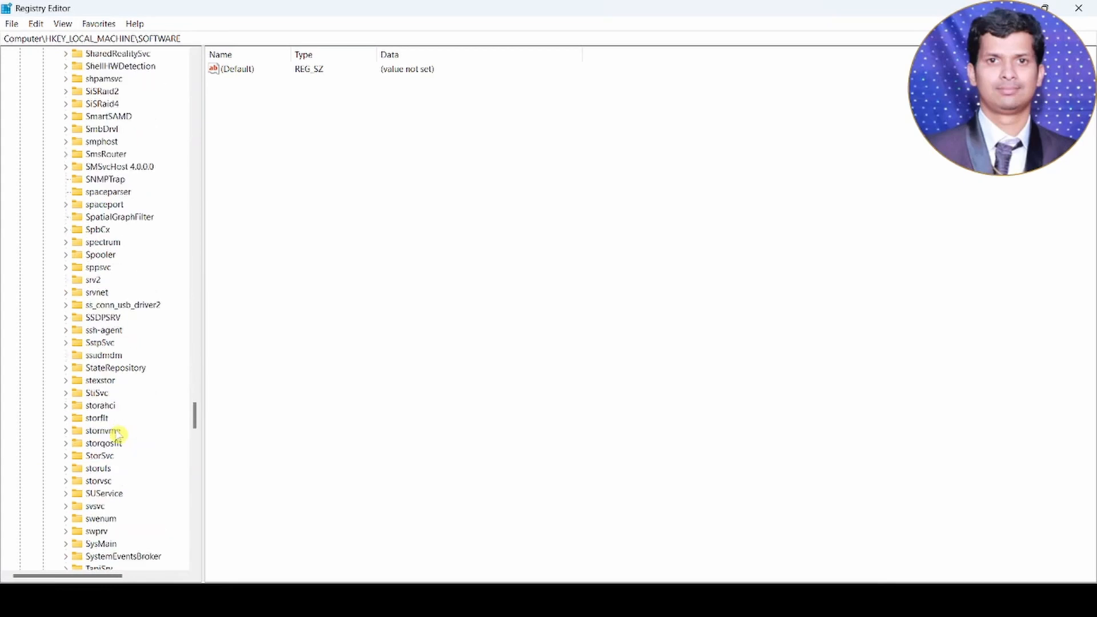
scroll(147, 362, up, 12)
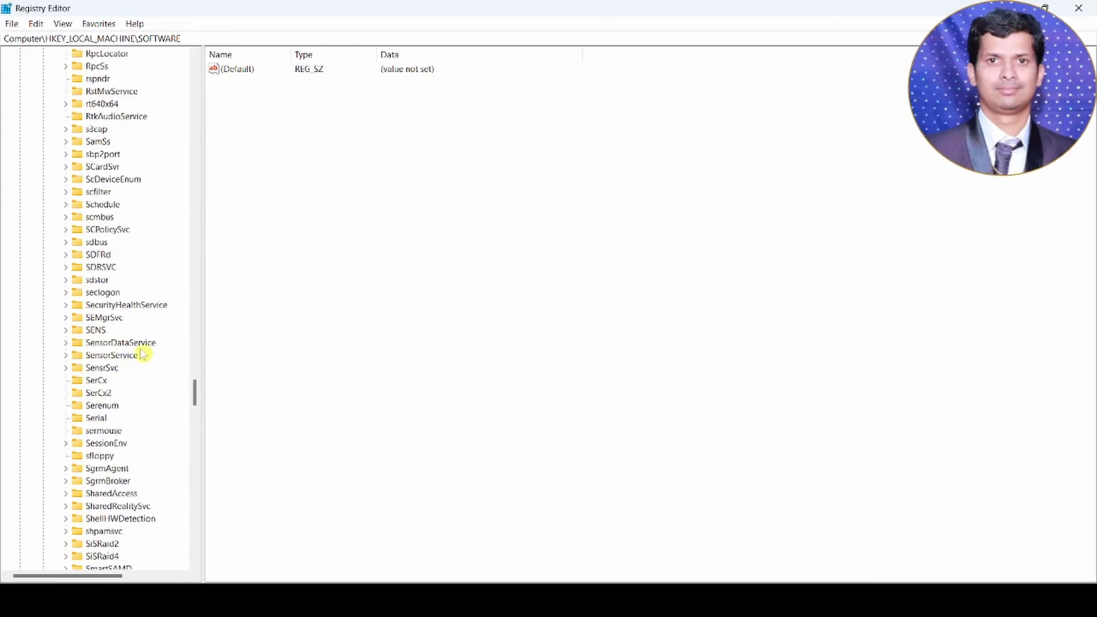
scroll(119, 218, up, 6)
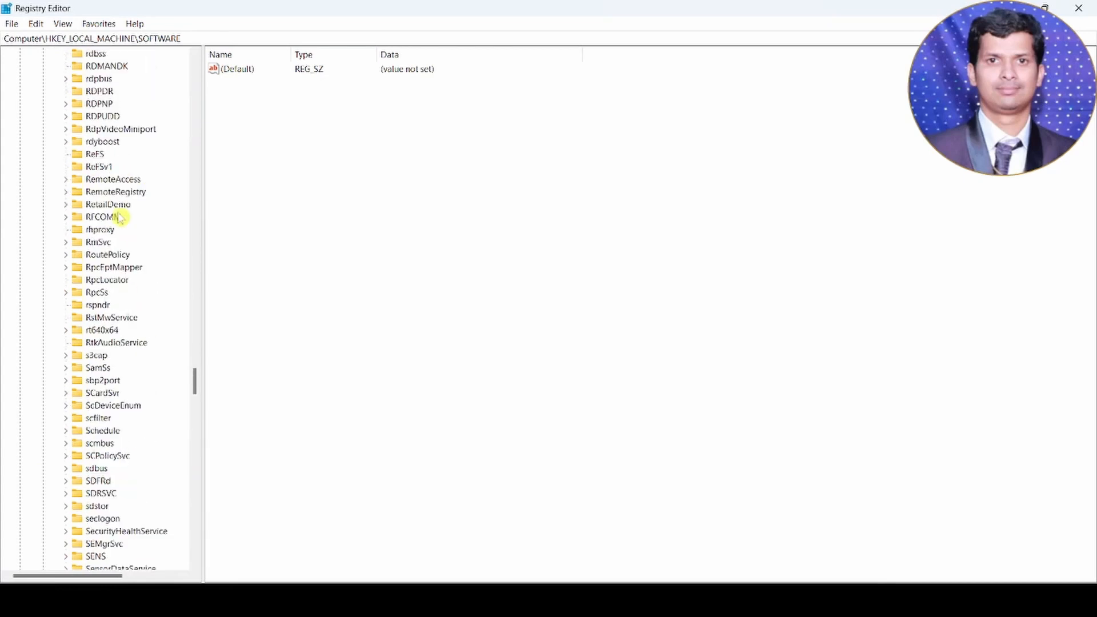
scroll(119, 218, up, 20)
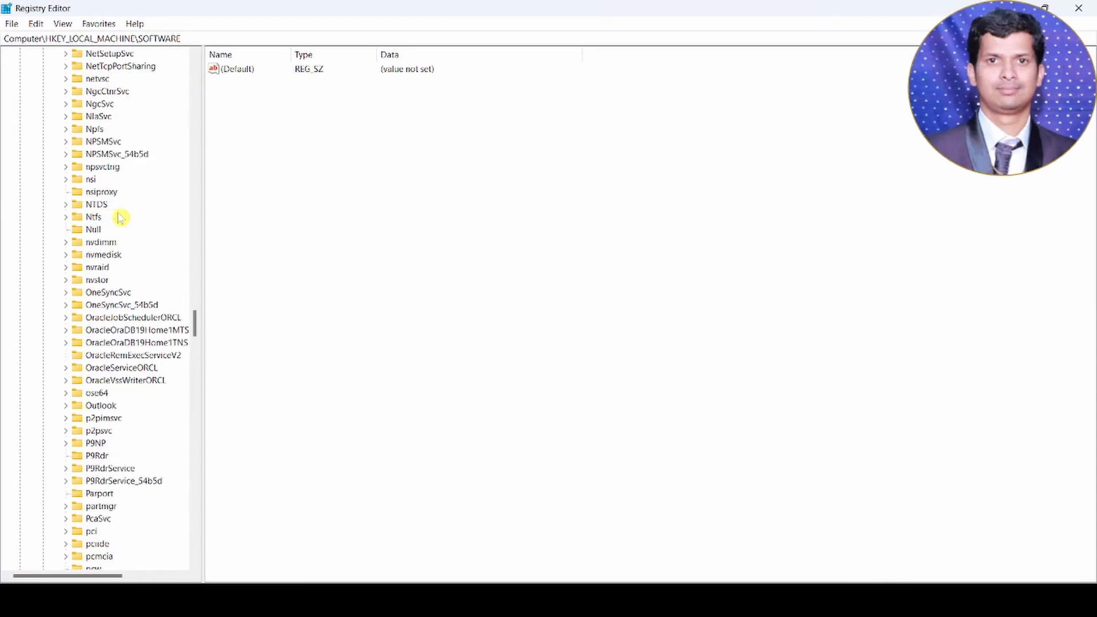
click(124, 319)
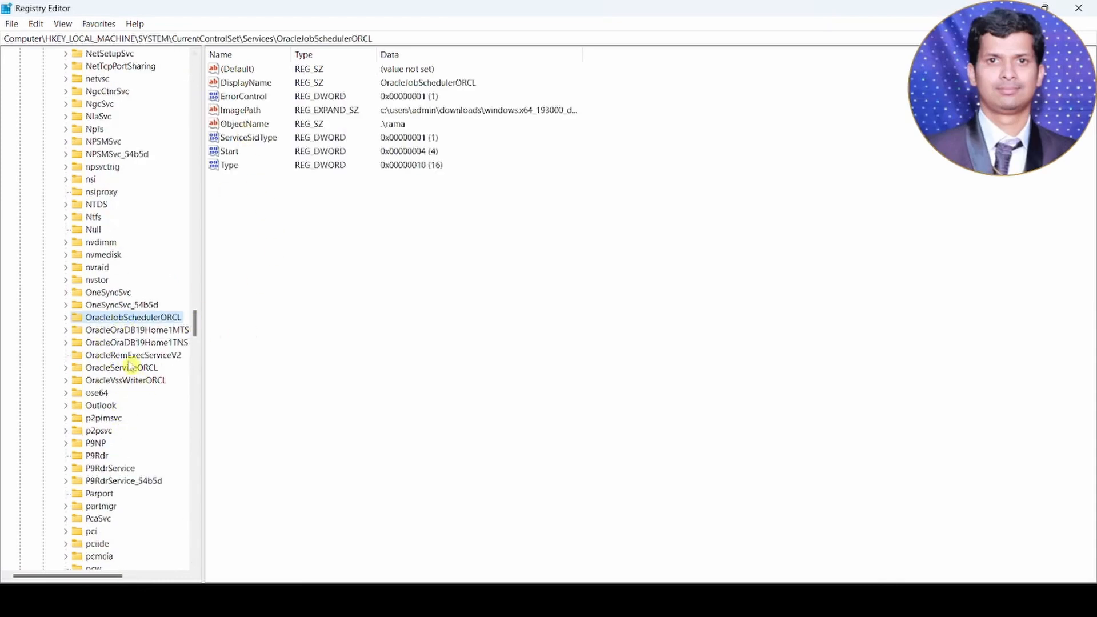
right_click(109, 321)
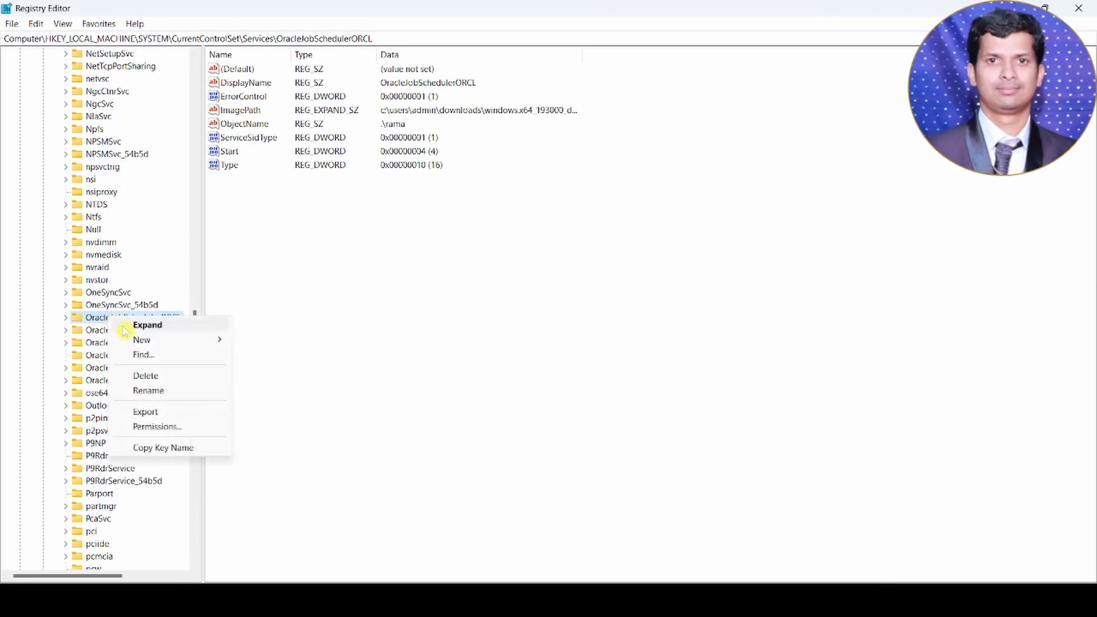
click(146, 376)
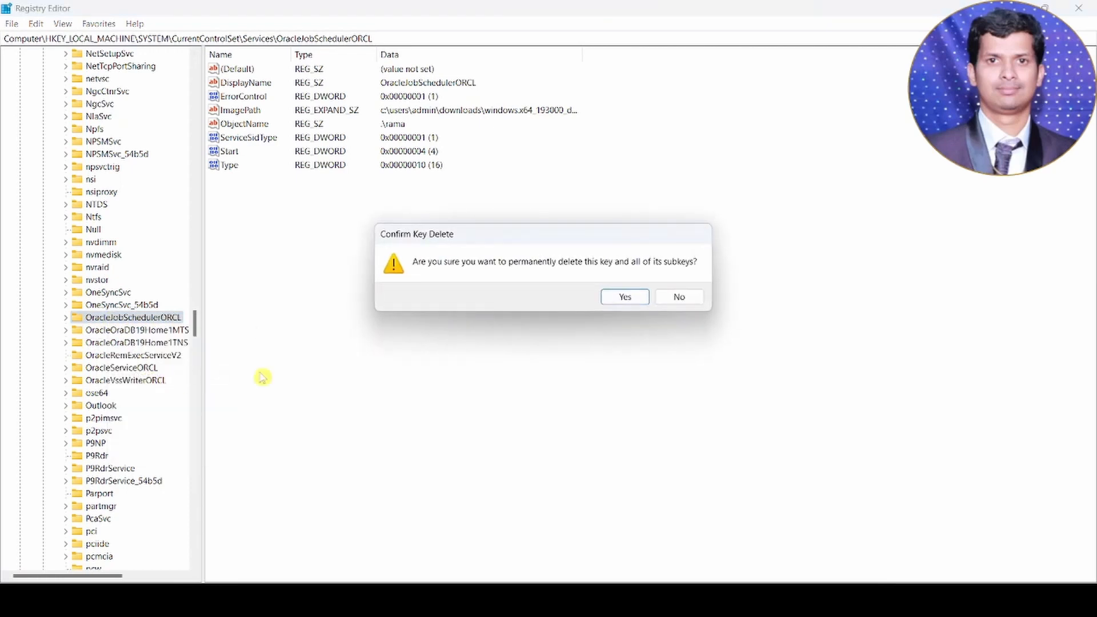
click(625, 297)
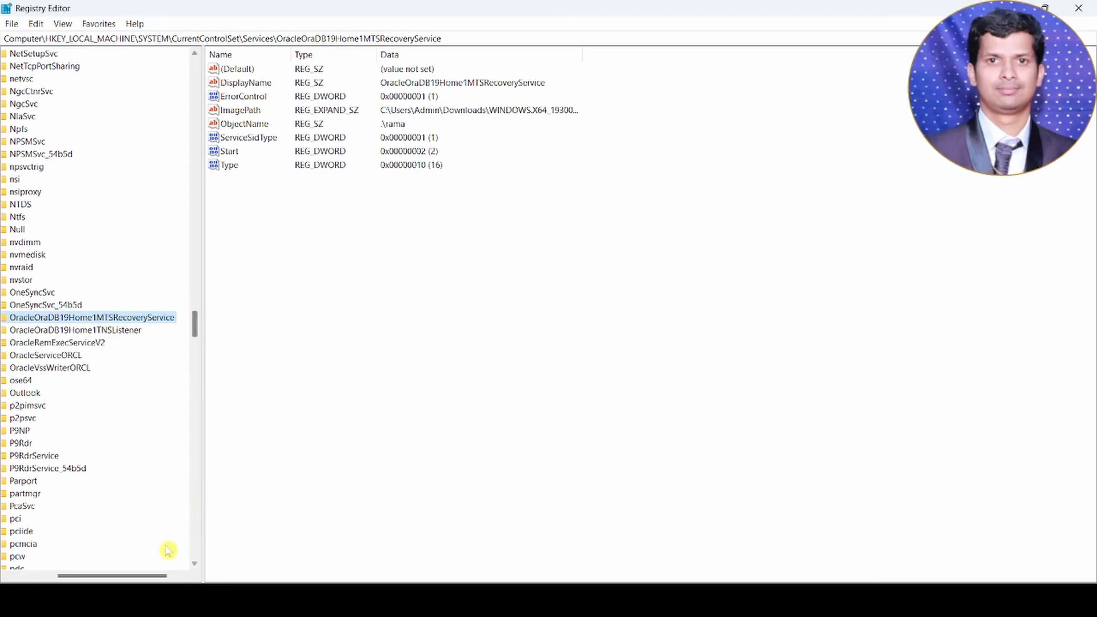
Step: Delete the OracleOraDB19Home1MTSRecoveryService and OracleOraDB19Home1TNSListener keys under Services, confirming each deletion
drag(133, 573, 88, 573)
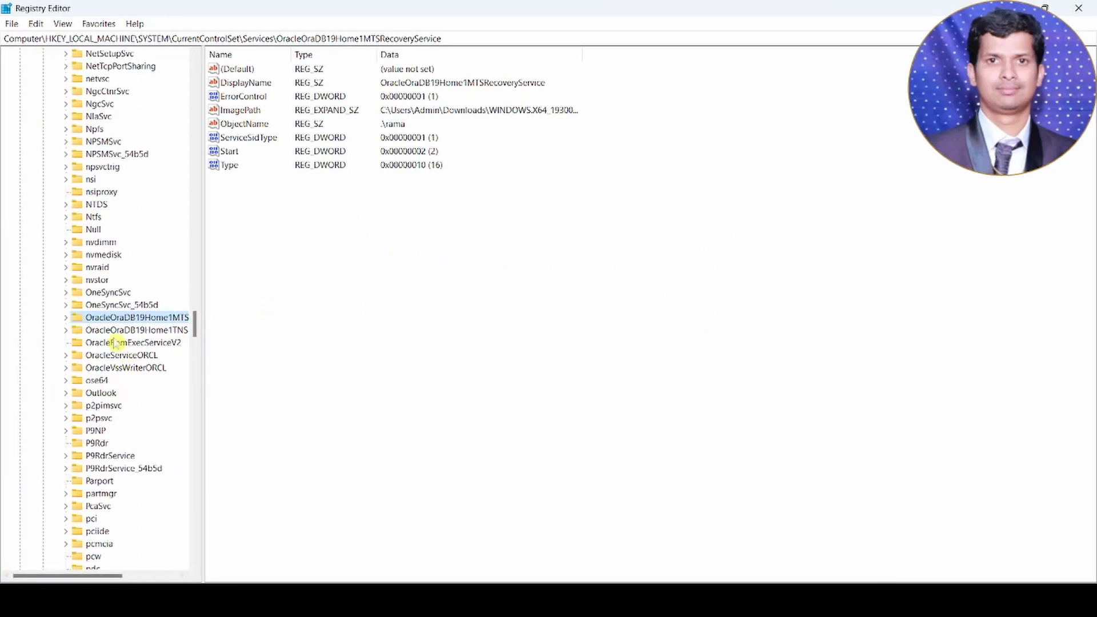
right_click(109, 322)
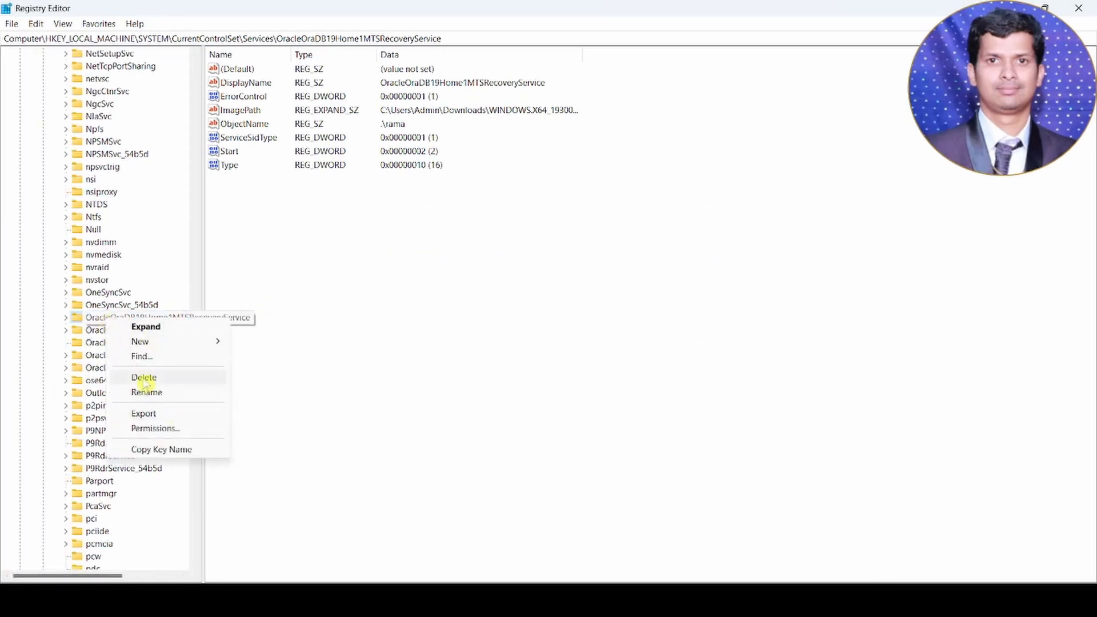
click(154, 378)
click(622, 296)
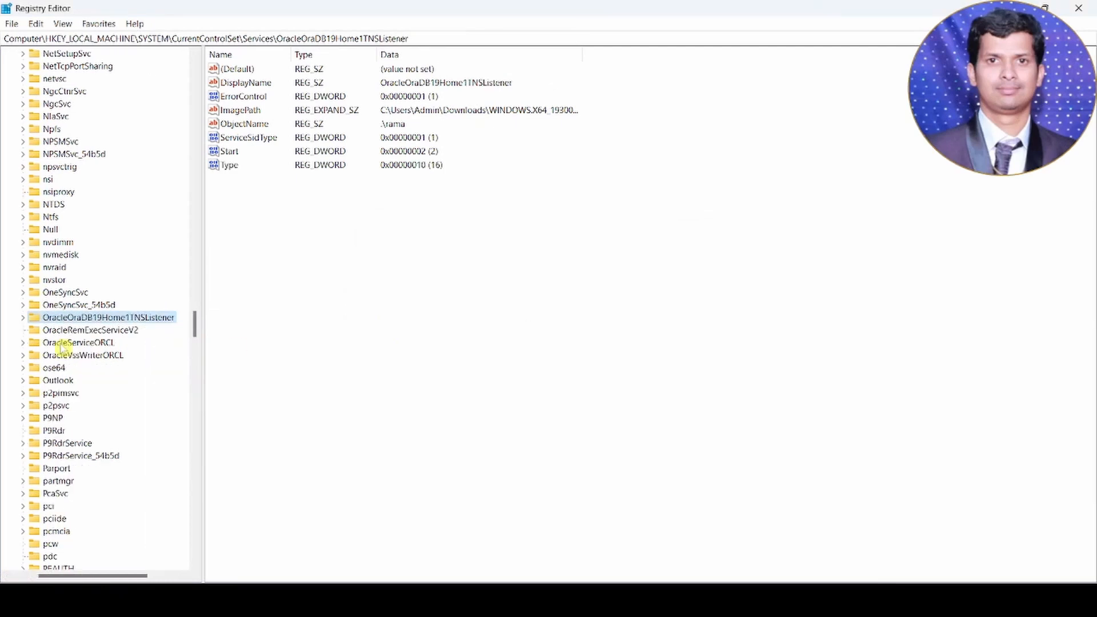
right_click(63, 323)
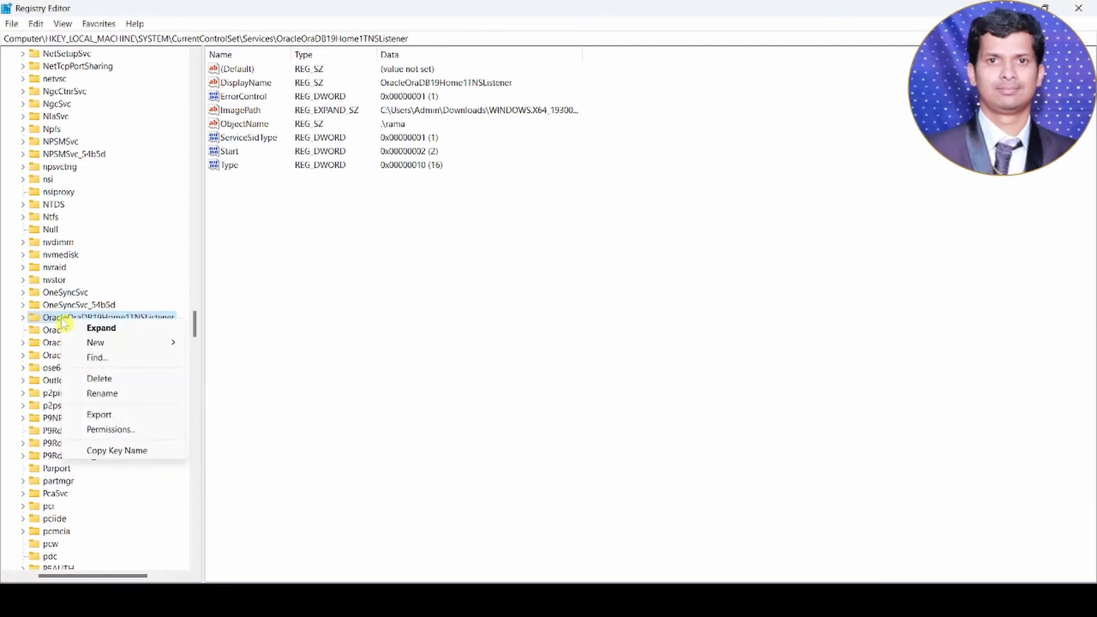
click(110, 378)
click(623, 297)
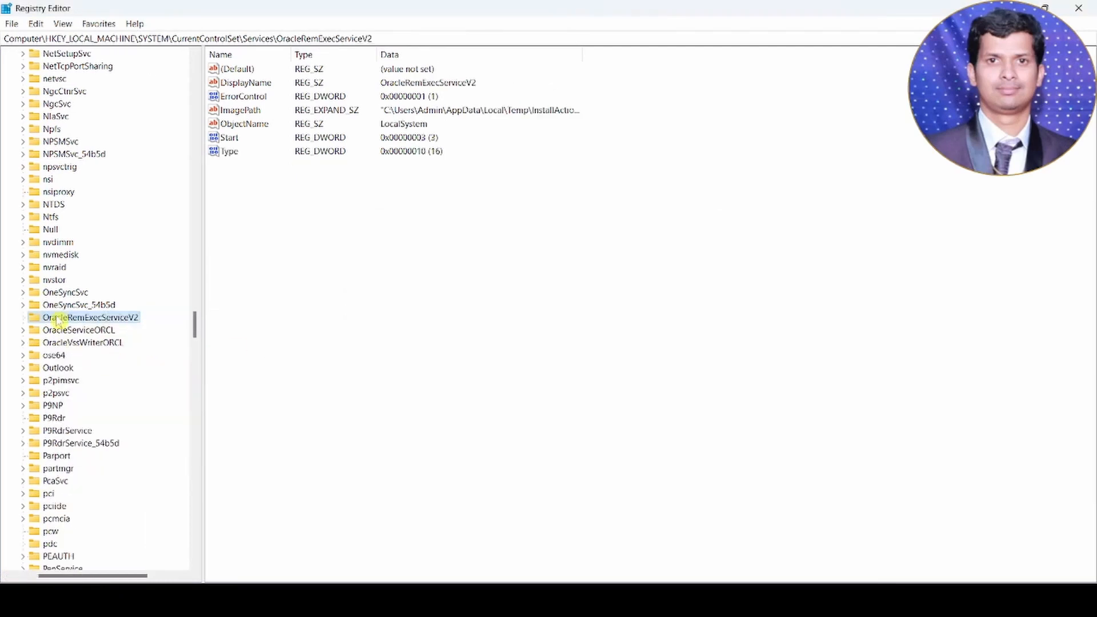
Step: Delete the OracleRemExecServiceV2 and OracleServiceORCL keys under Services, confirming each deletion
right_click(59, 321)
click(107, 375)
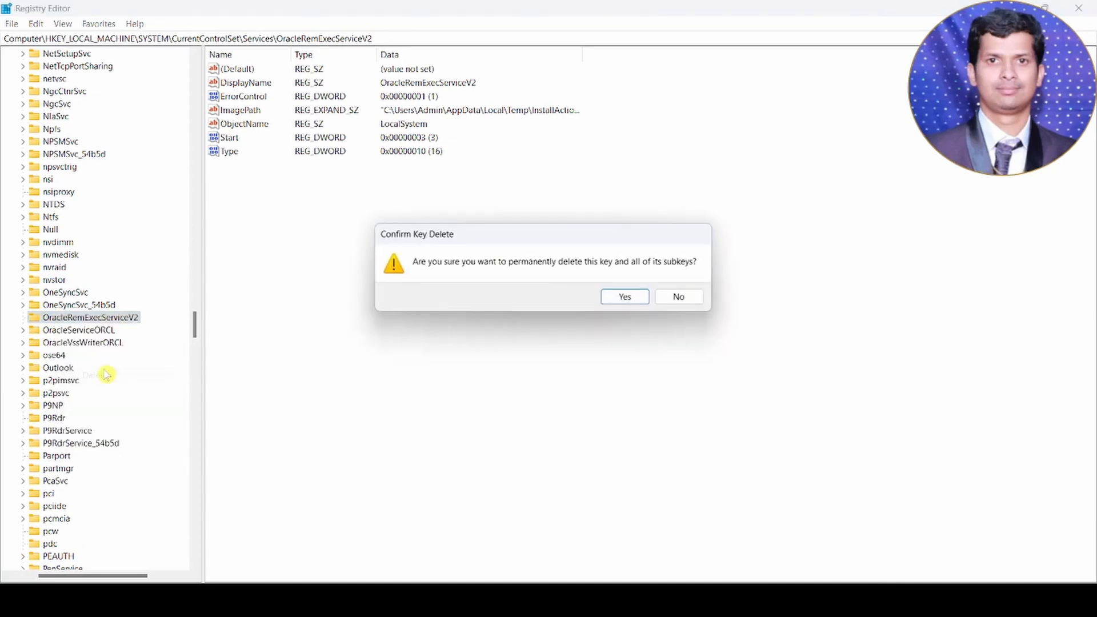
click(623, 297)
right_click(84, 322)
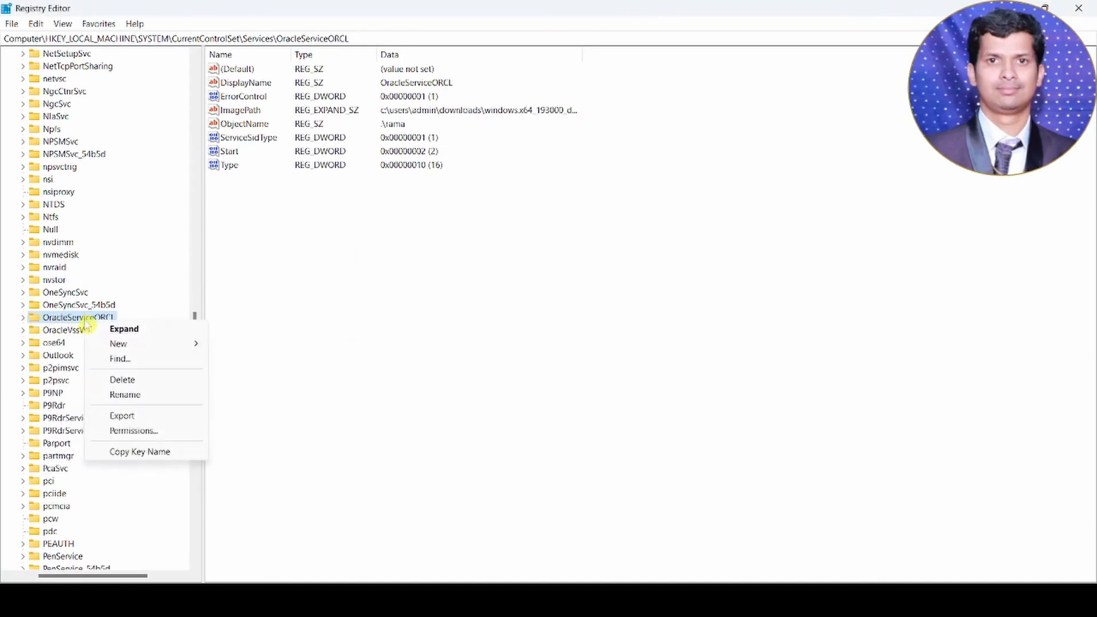
click(136, 381)
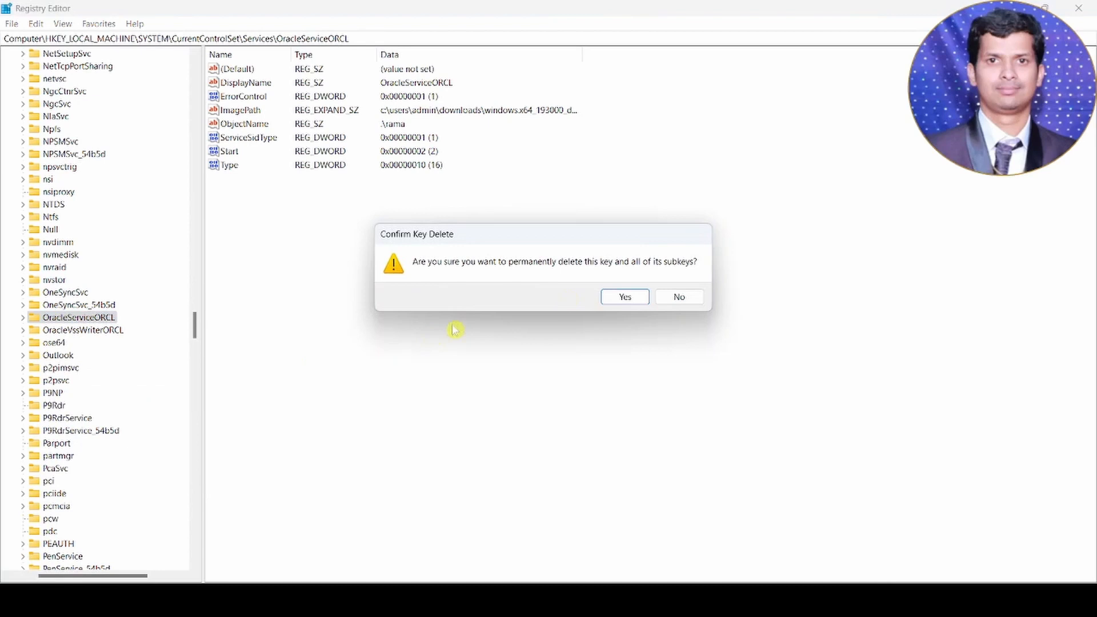
click(632, 297)
Step: Delete the OracleVssWriterORCL key under Services and confirm the deletion
right_click(83, 321)
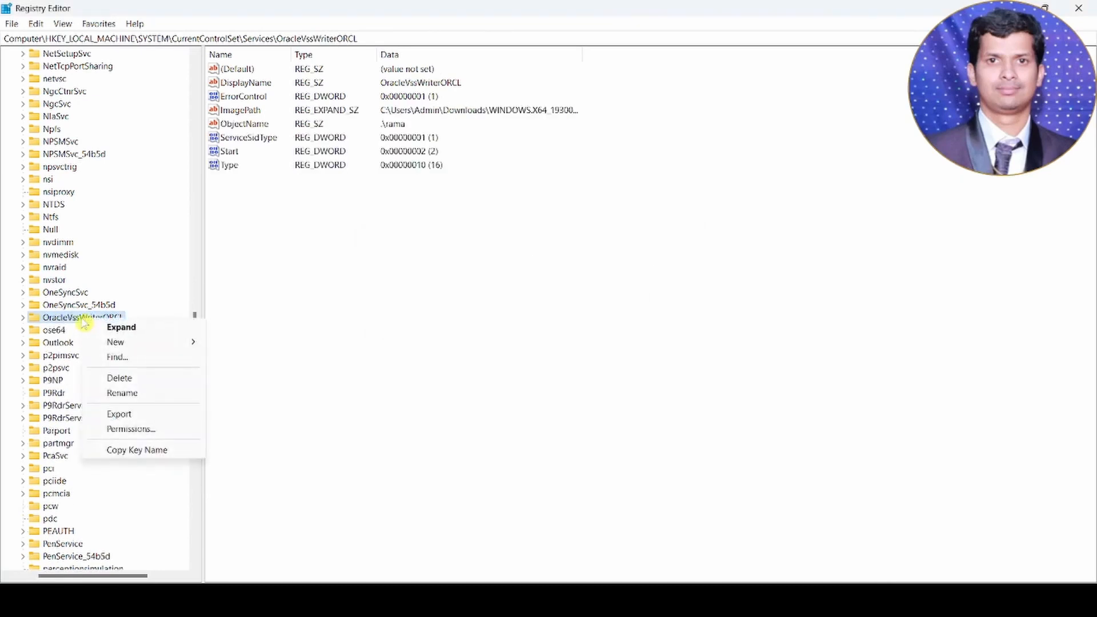
click(128, 382)
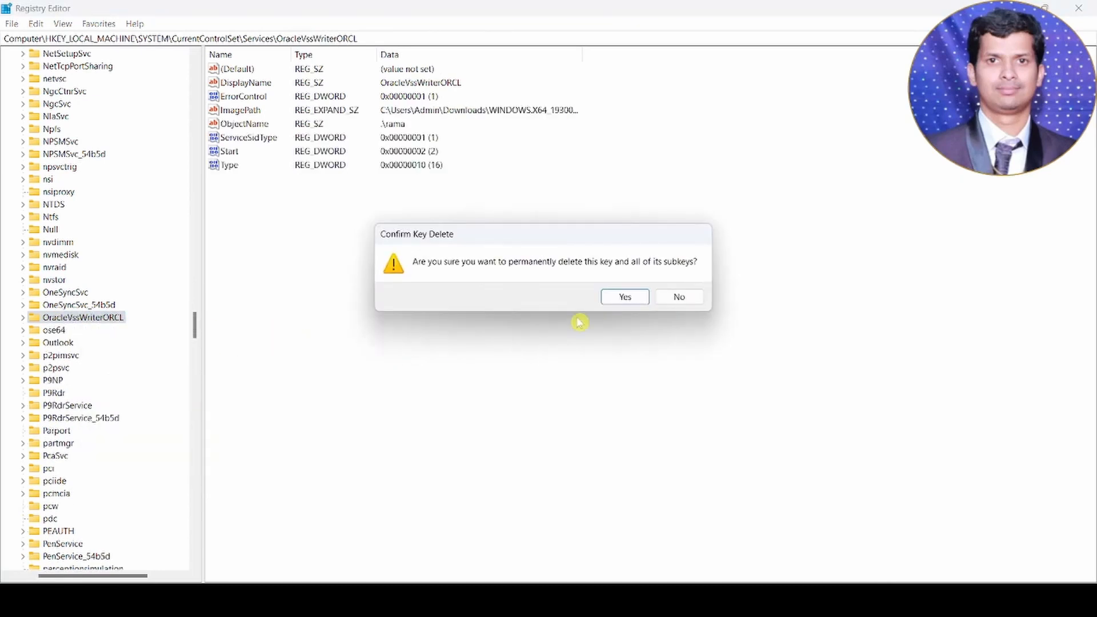
click(620, 297)
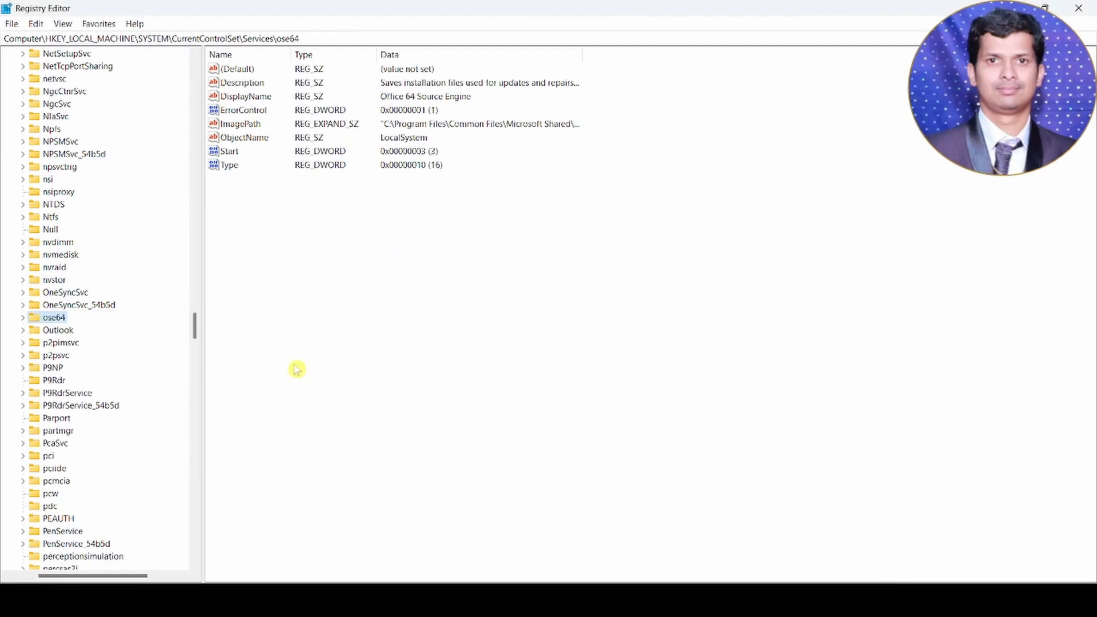
Step: Collapse the Services key, the SYSTEM key and the HKEY_LOCAL_MACHINE hive in the registry tree
scroll(86, 377, up, 20)
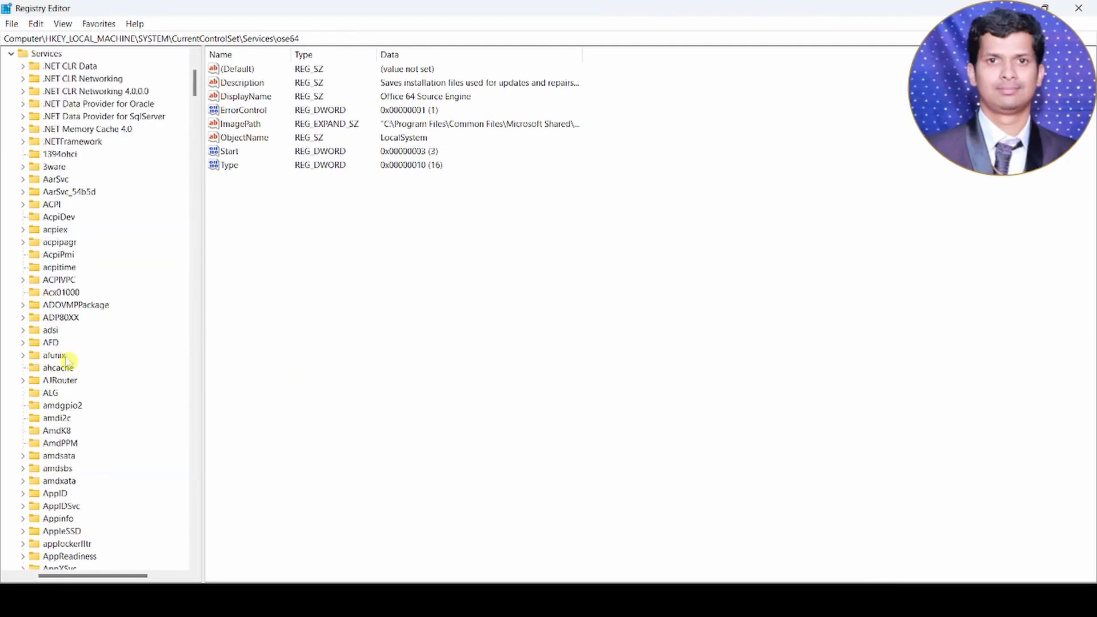
scroll(67, 361, up, 6)
click(12, 268)
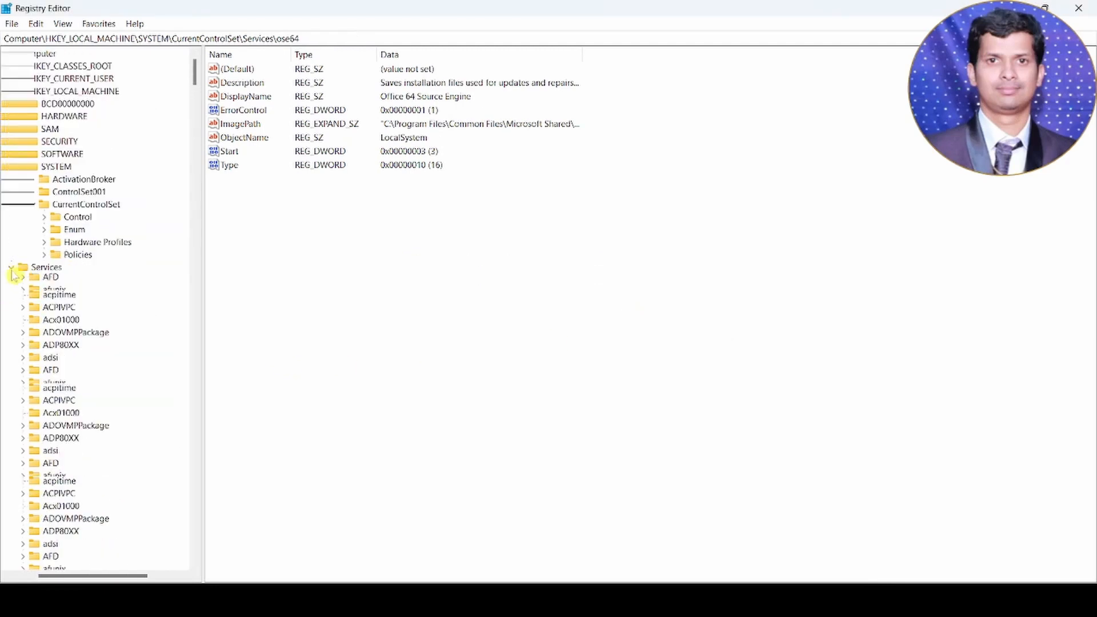
click(32, 167)
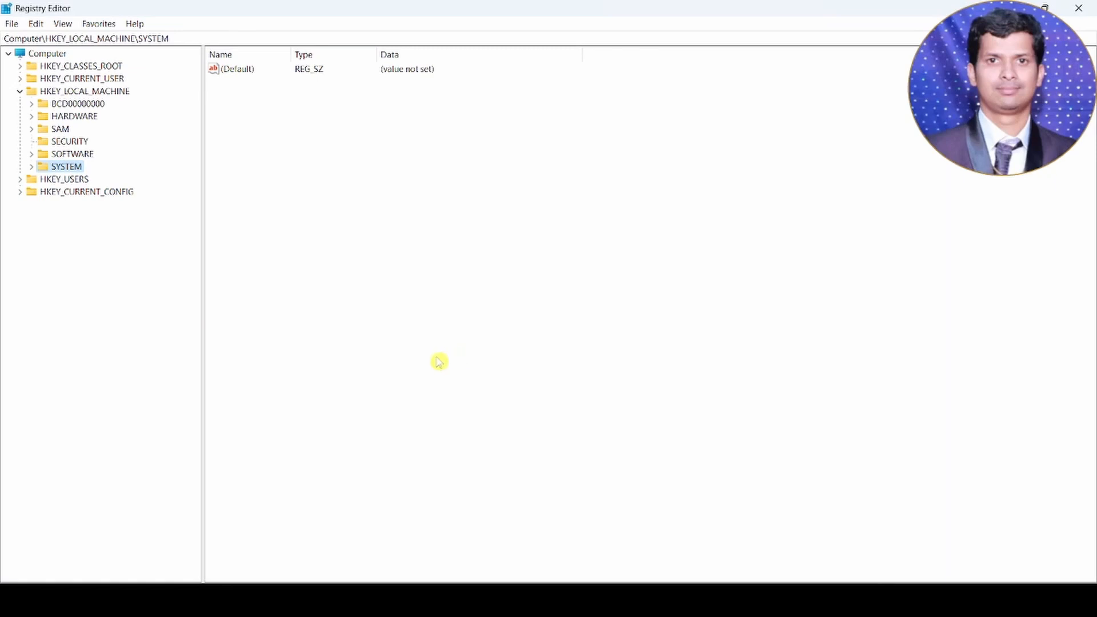
click(20, 92)
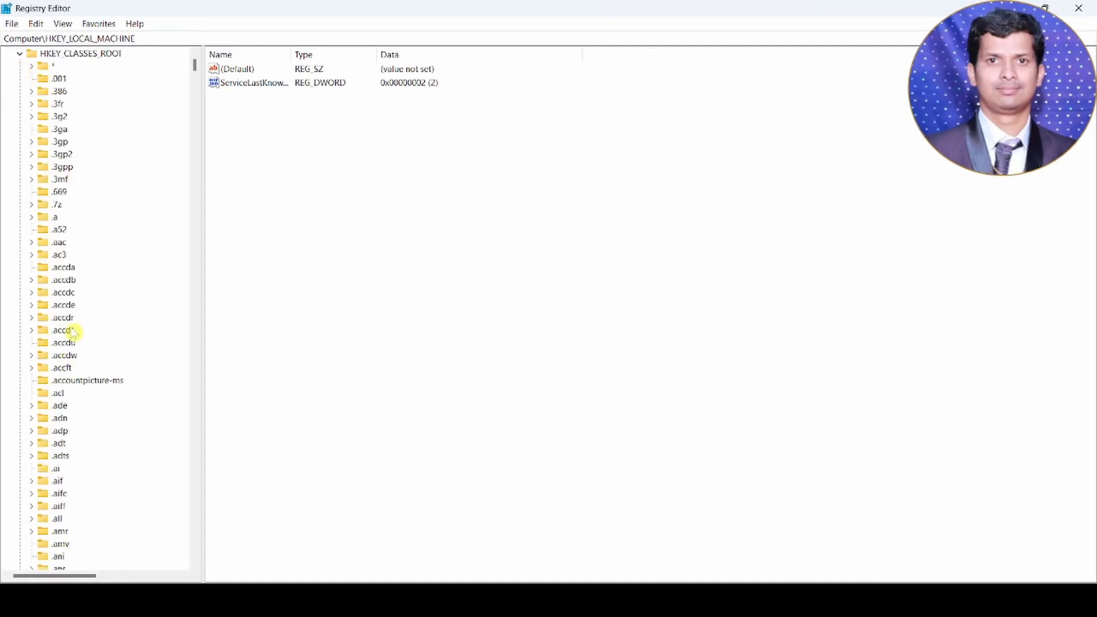
Step: Look through the keys under HKEY_CLASSES_ROOT for Oracle entries and collapse the hive
scroll(74, 331, down, 20)
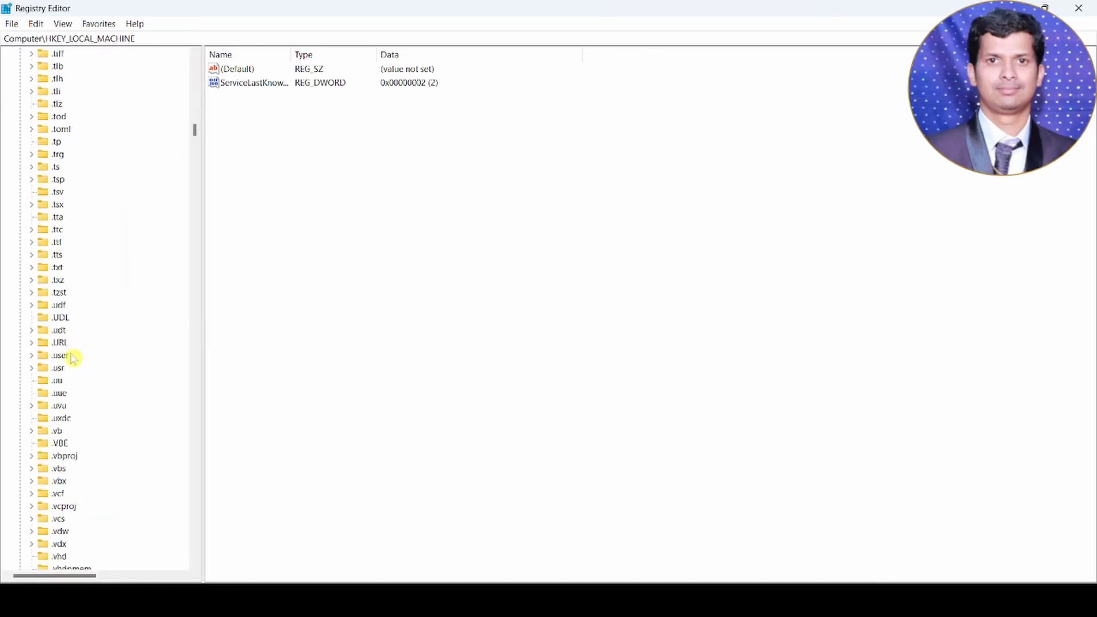
scroll(72, 360, down, 20)
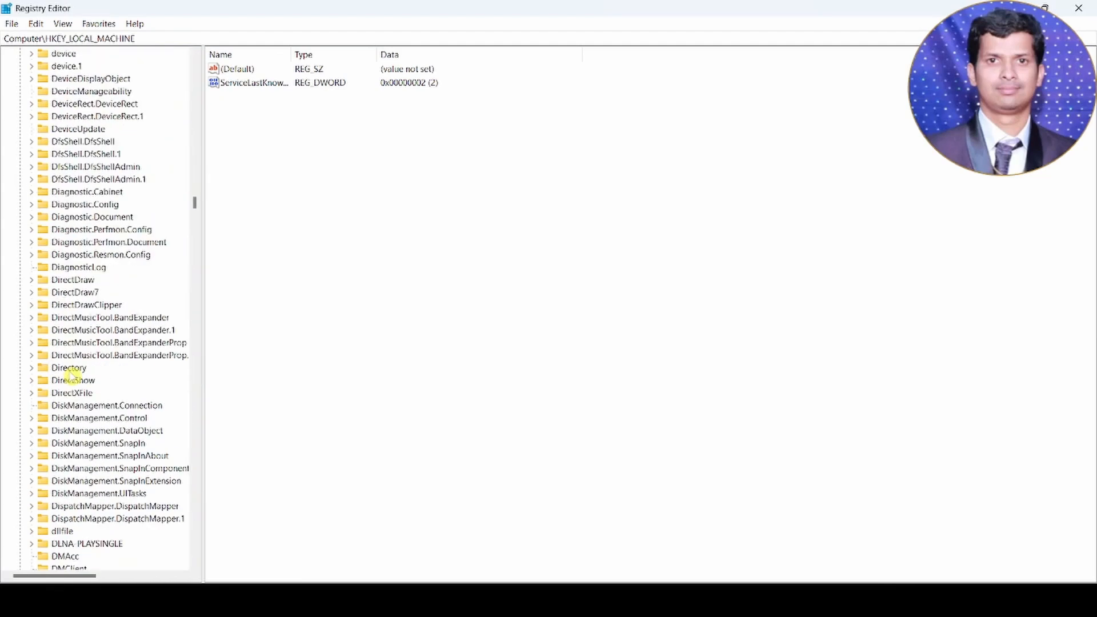
drag(195, 205, 193, 62)
click(21, 67)
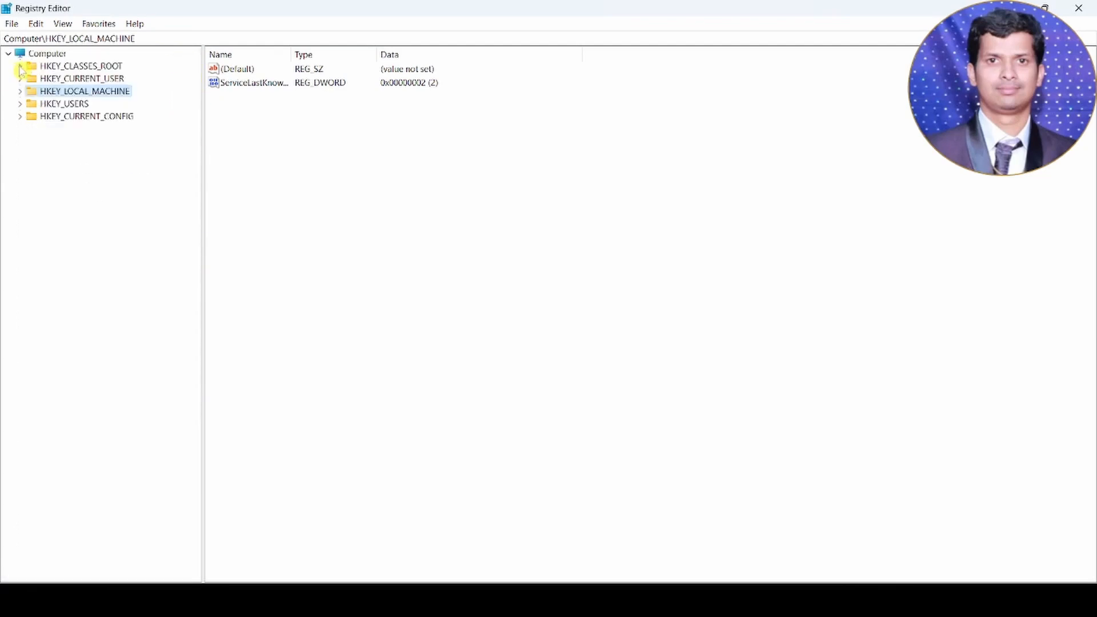